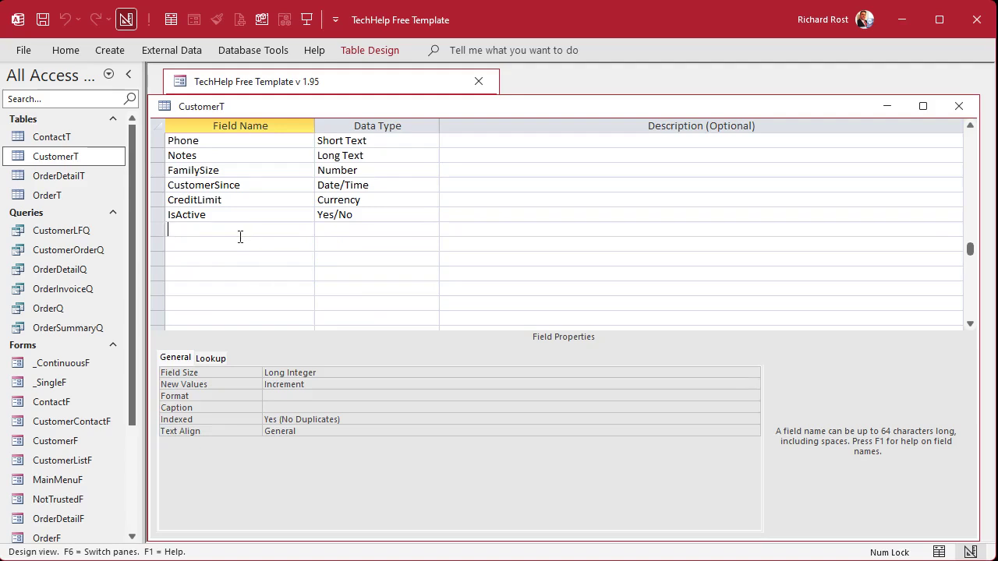
Add a Short Text field named CompanyName to the CustomerT table and move it directly below LastName
{"action": "type", "text": "CompanyName"}
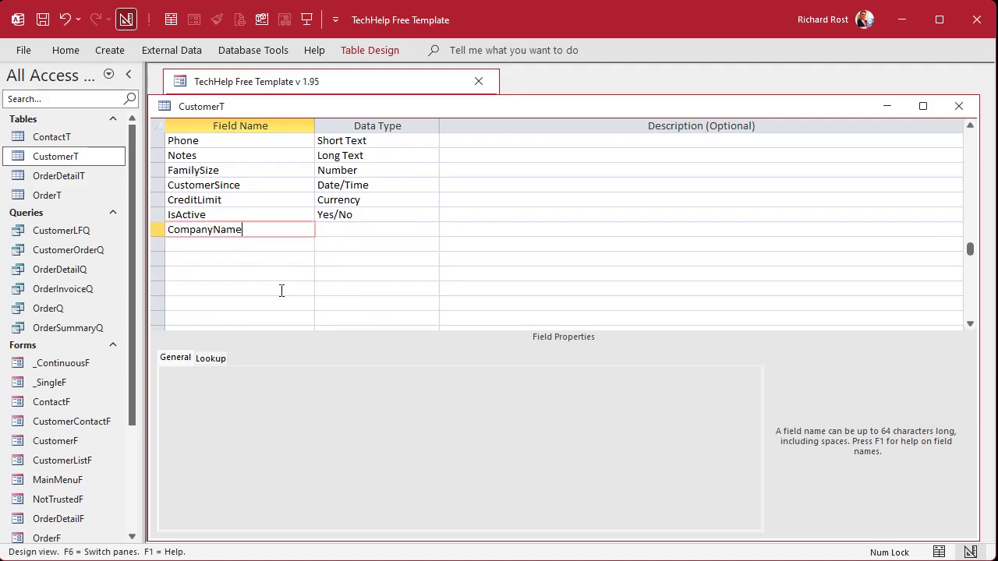
{"action": "key", "text": "Tab"}
{"action": "key", "text": "Tab"}
{"action": "key", "text": "Tab"}
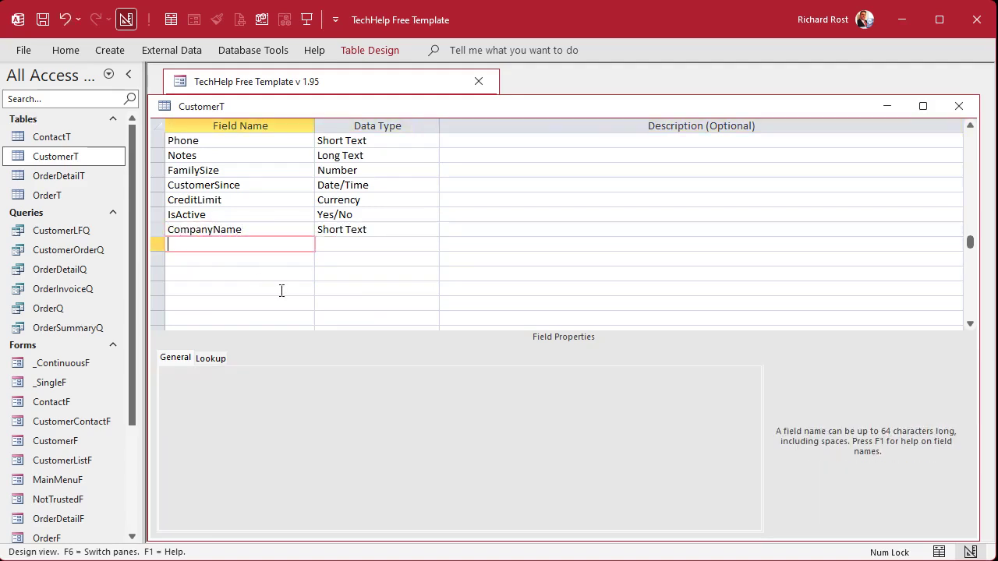
{"action": "left_click", "coordinate": [155, 230]}
{"action": "left_click_drag", "start_coordinate": [155, 229], "coordinate": [156, 180]}
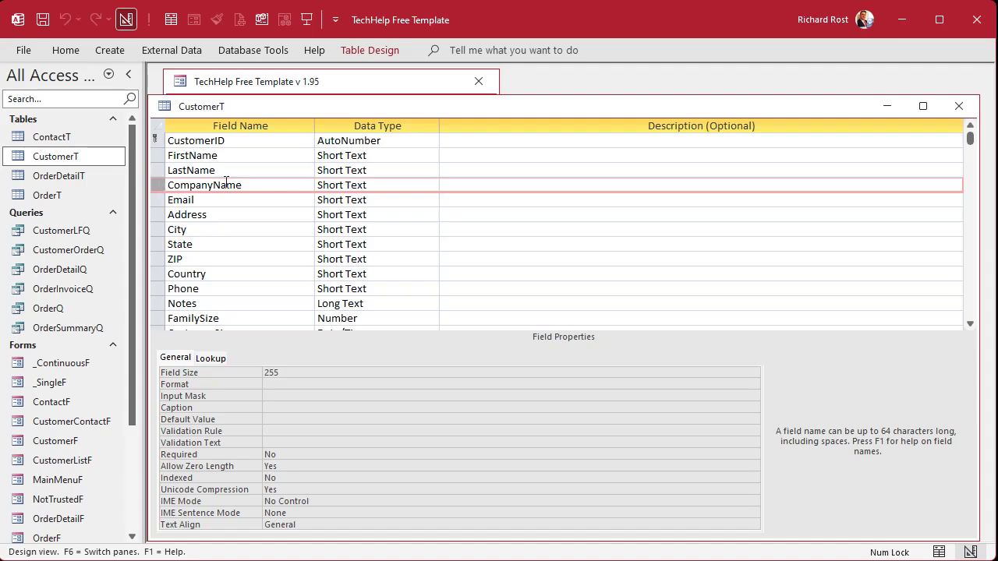
Switch the CustomerT table to Datasheet view and widen the CompanyName column so its full heading fits
{"action": "right_click", "coordinate": [250, 109]}
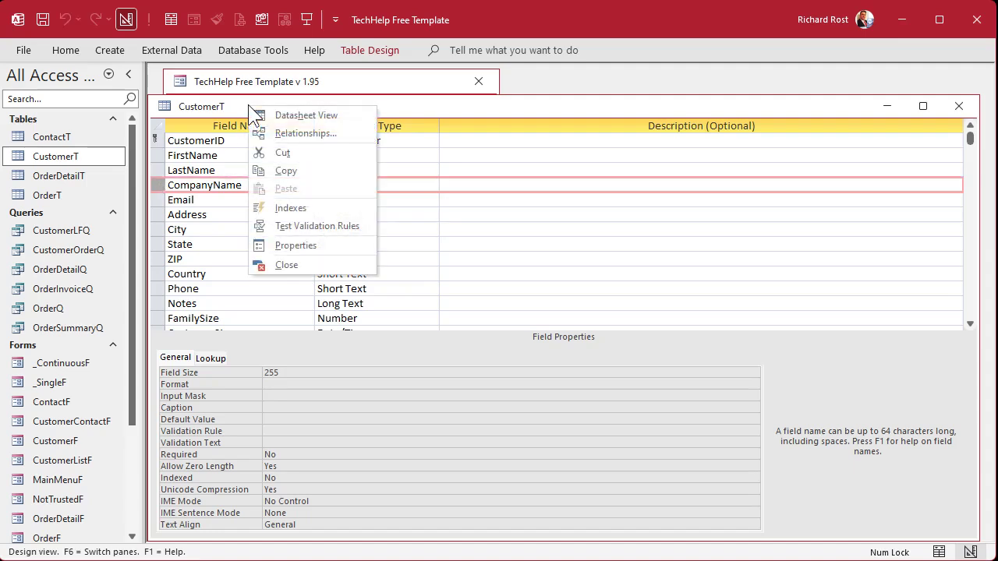
{"action": "left_click", "coordinate": [283, 114]}
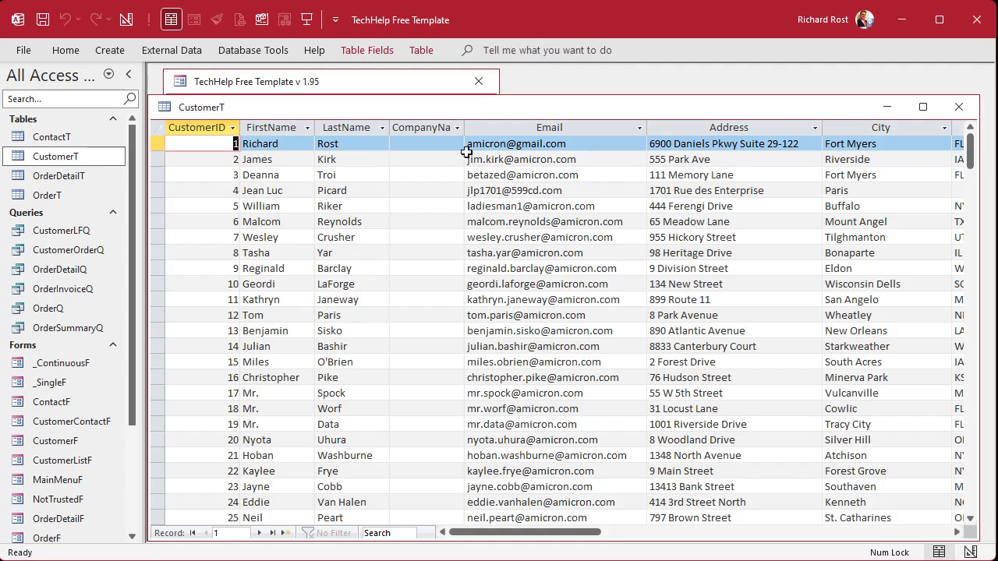
{"action": "left_click_drag", "start_coordinate": [464, 132], "coordinate": [525, 128]}
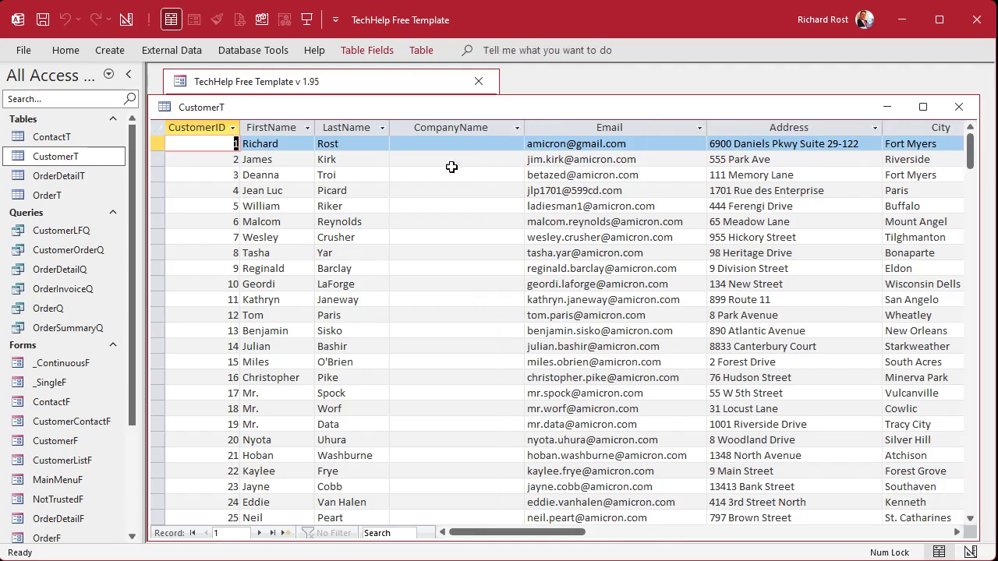
Enter the company names Amicron for customer record 1 and Enterprise for customer record 2
{"action": "left_click", "coordinate": [415, 145]}
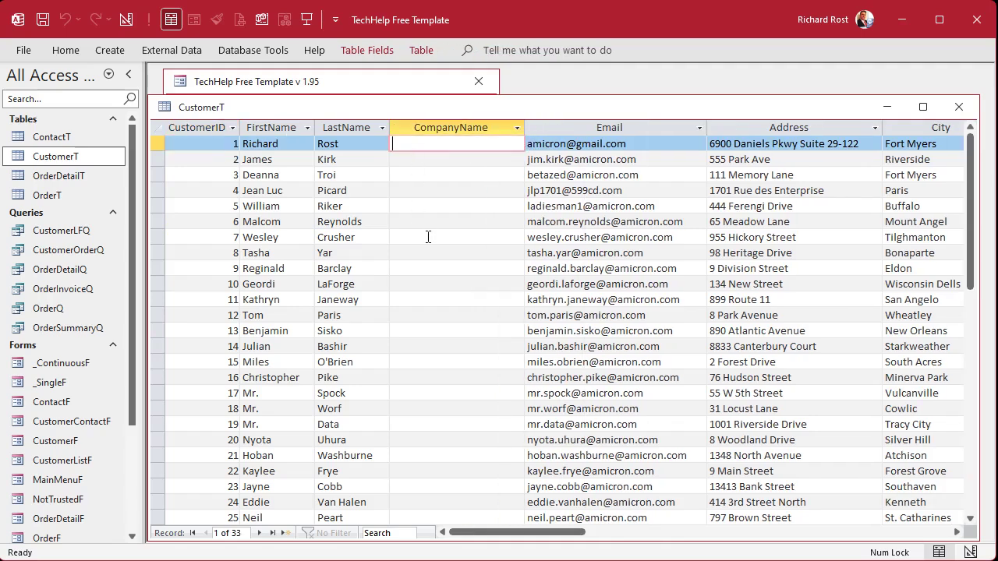
{"action": "type", "text": "Amicron"}
{"action": "key", "text": "Down"}
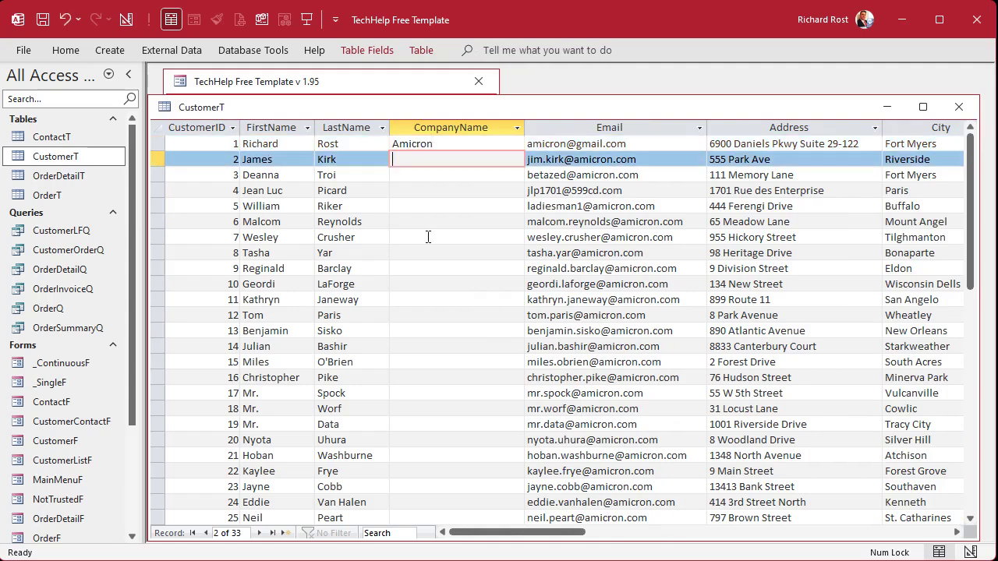
{"action": "type", "text": "Enterprise"}
Clear the first and last names of customer record 3 and set its company name to Betazed Inc
{"action": "key", "text": "Down"}
{"action": "key", "text": "Left"}
{"action": "key", "text": "Left"}
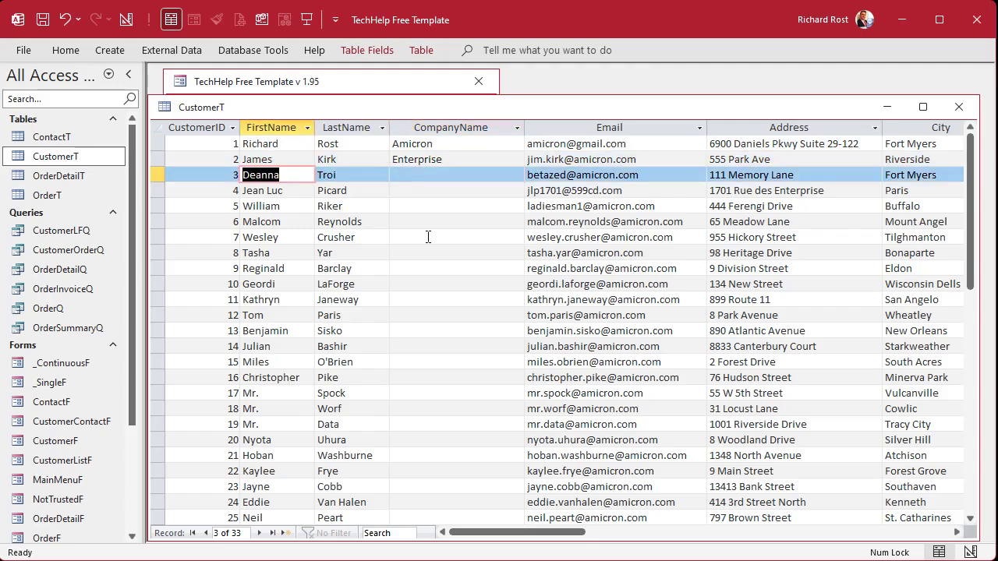
{"action": "key", "text": "Delete"}
{"action": "key", "text": "Right"}
{"action": "key", "text": "Delete"}
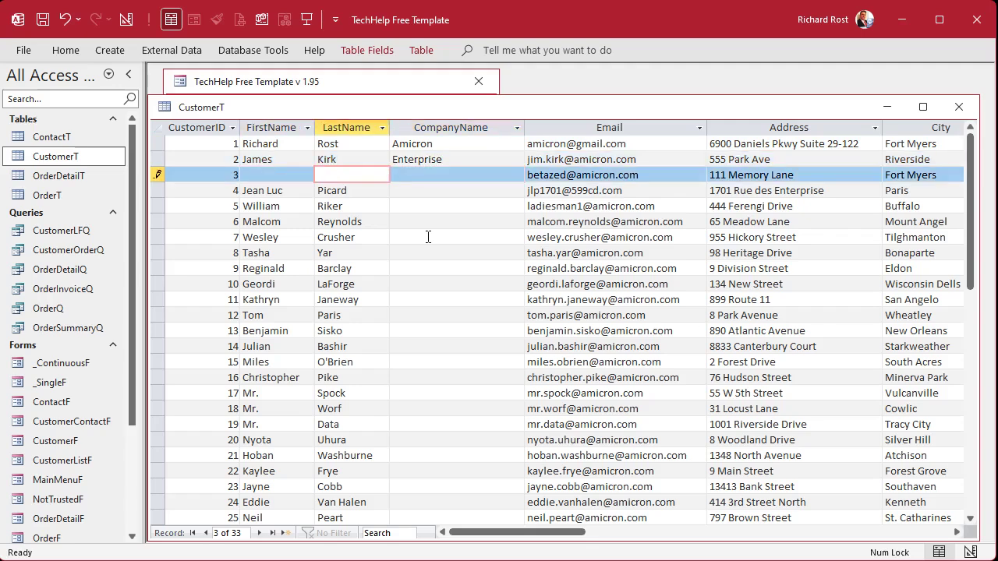
{"action": "key", "text": "Right"}
{"action": "type", "text": "Betazed Inc"}
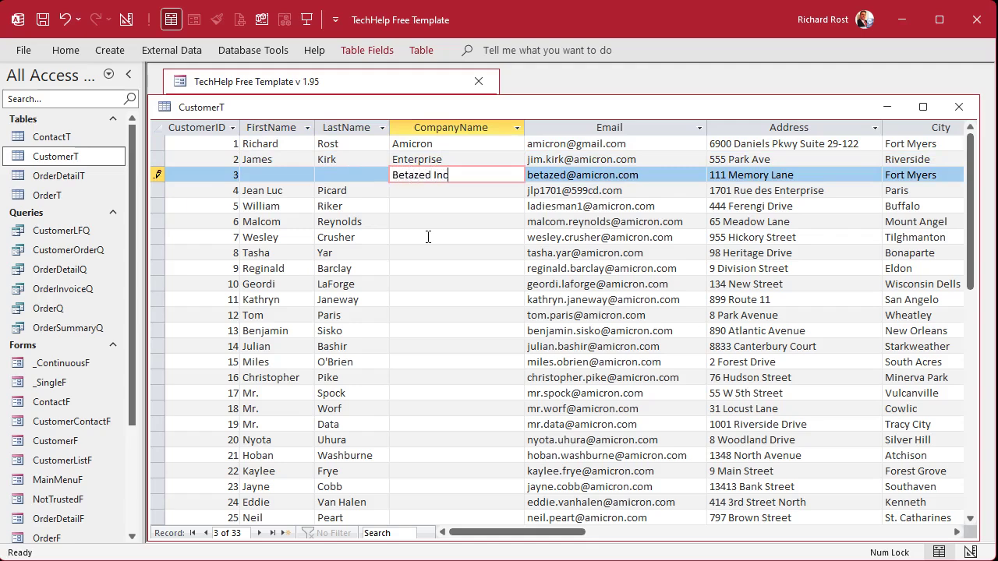
Clear the first and last names of customer record 4 and set its company name to Chateau Picard
{"action": "key", "text": "Down"}
{"action": "key", "text": "shift+Tab"}
{"action": "key", "text": "shift+Tab"}
{"action": "key", "text": "Delete"}
{"action": "key", "text": "Tab"}
{"action": "key", "text": "Delete"}
{"action": "key", "text": "Tab"}
{"action": "type", "text": "Chat"}
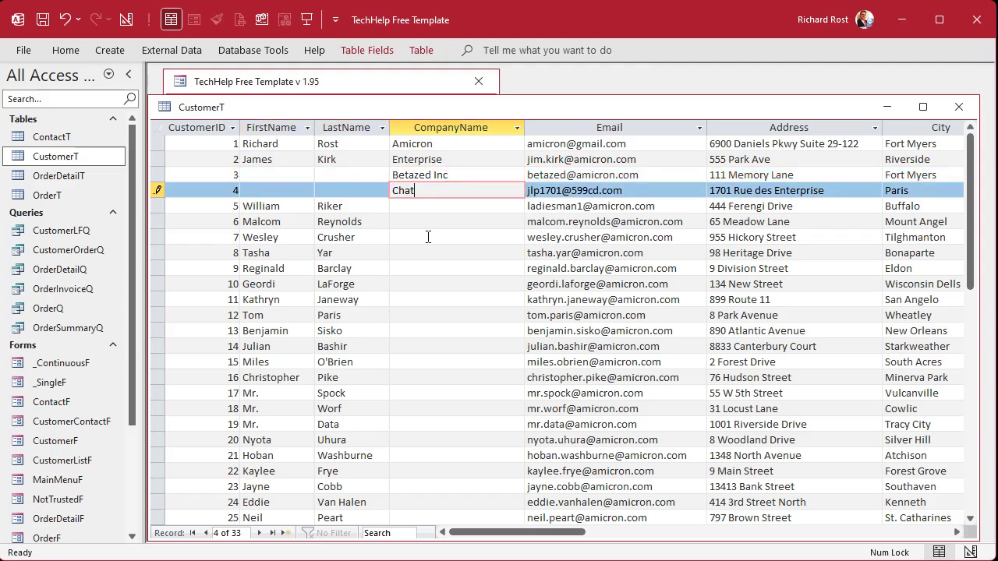
{"action": "type", "text": "eau Picard"}
{"action": "key", "text": "Down"}
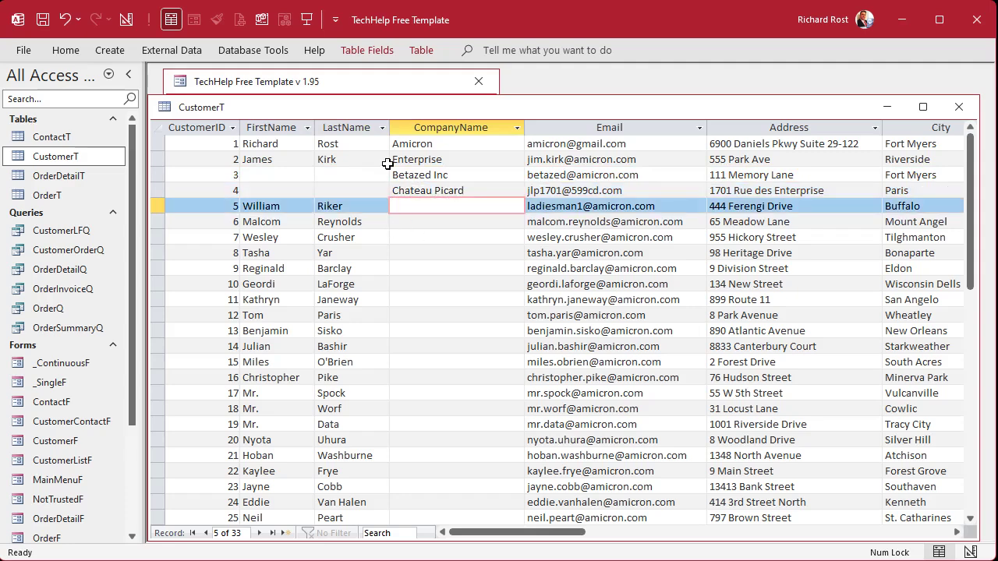
Close the CustomerT table
{"action": "left_click_drag", "start_coordinate": [160, 143], "coordinate": [160, 351]}
{"action": "left_click", "coordinate": [427, 302]}
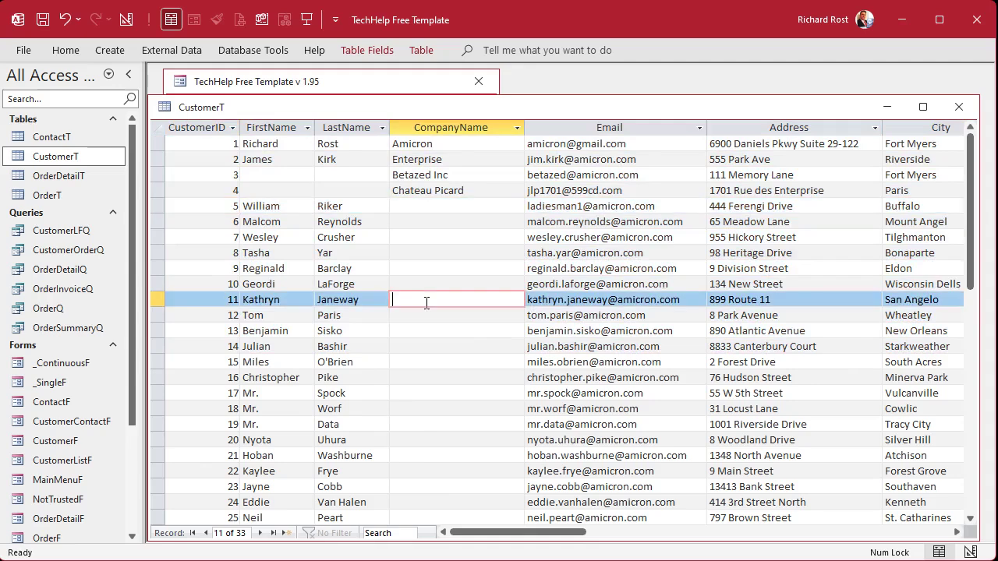
{"action": "left_click", "coordinate": [959, 107]}
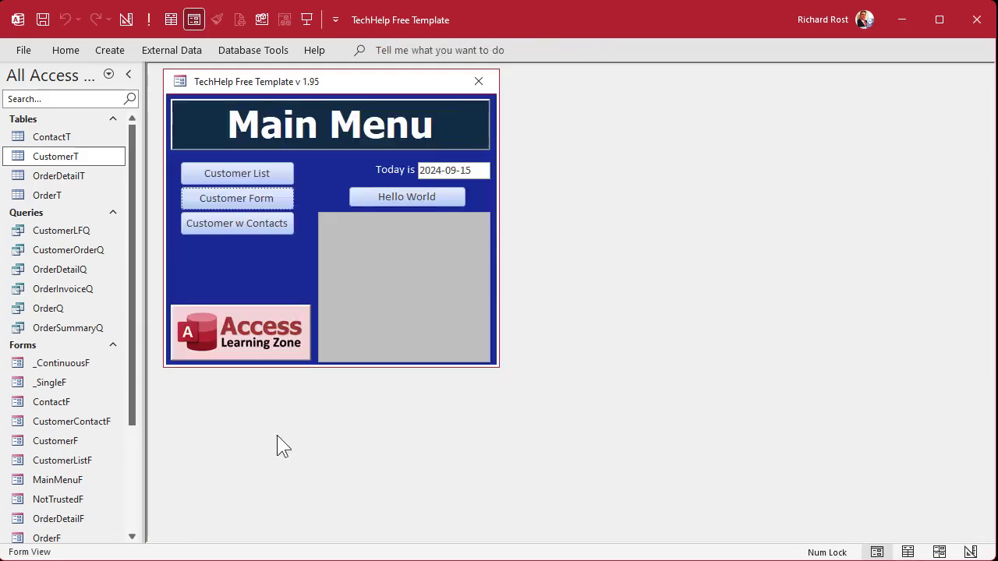
Duplicate the _BlankR report under the name CustomerR
{"action": "left_click_drag", "start_coordinate": [133, 374], "coordinate": [133, 530]}
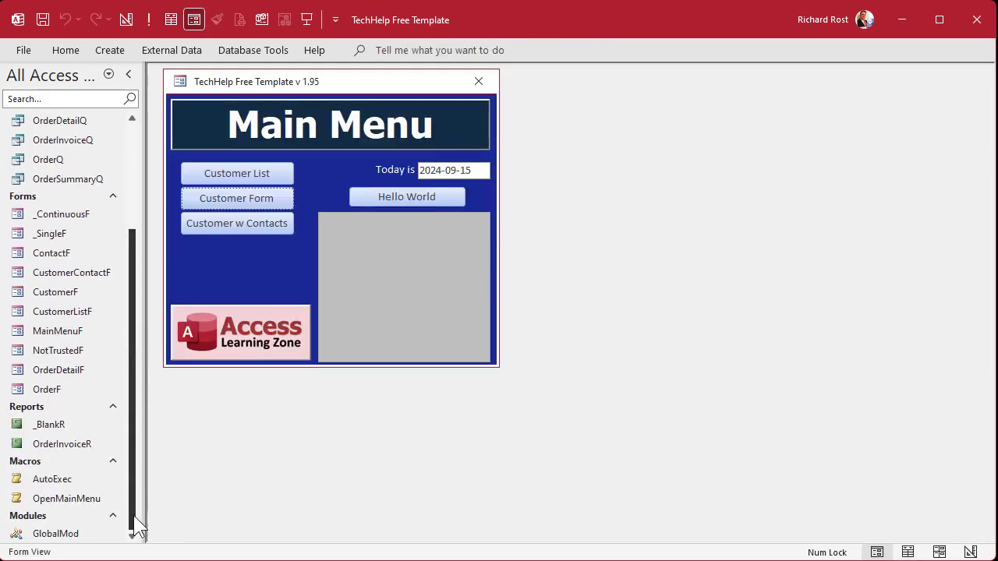
{"action": "left_click", "coordinate": [60, 424]}
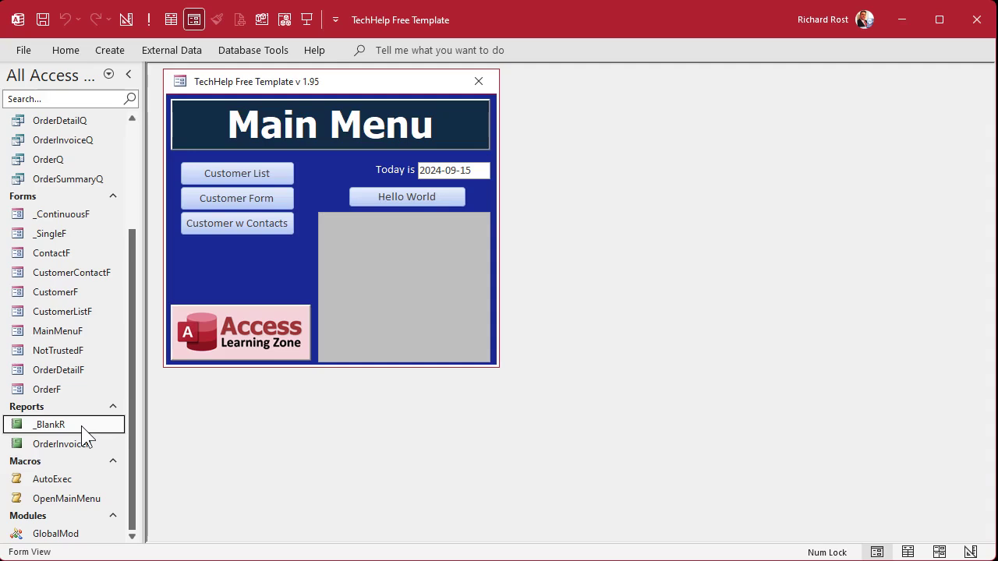
{"action": "key", "text": "ctrl+v"}
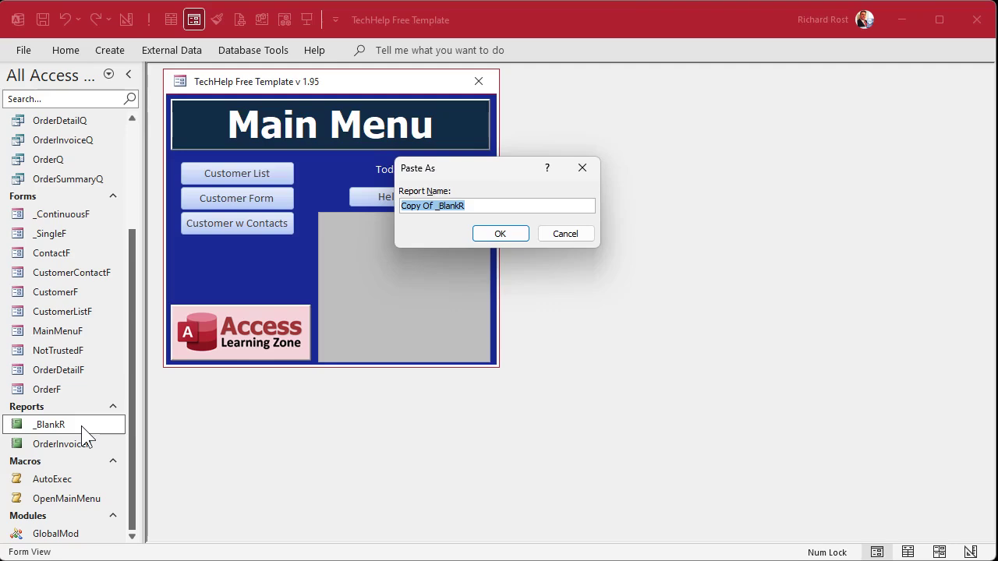
{"action": "type", "text": "CustomerR"}
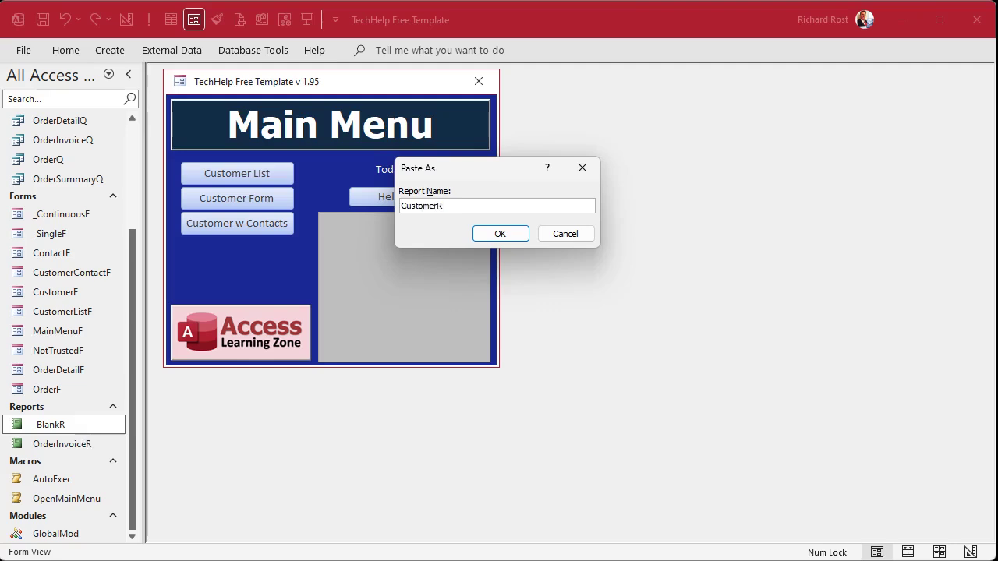
{"action": "key", "text": "Return"}
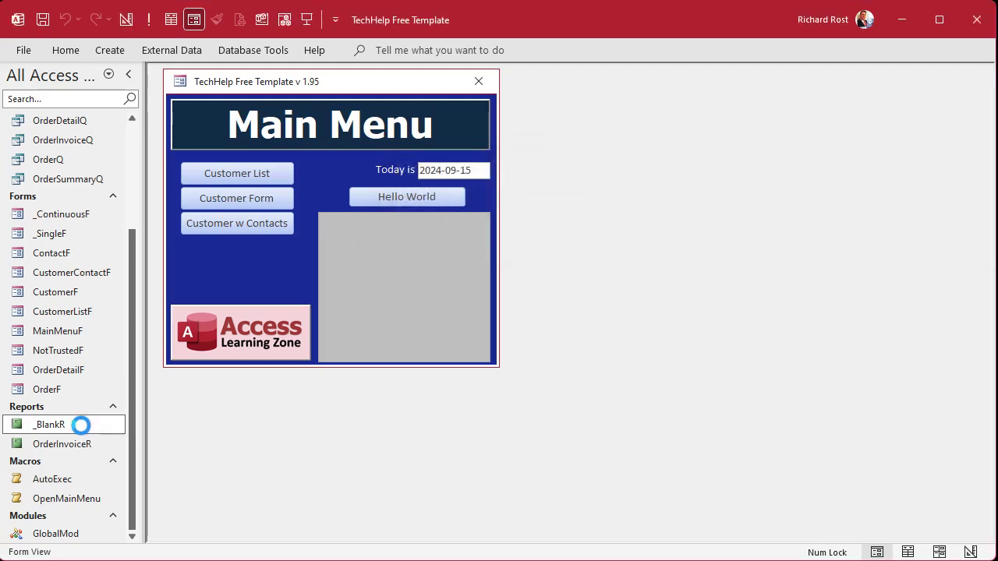
Open the CustomerR report in Design view and delete the unbound text box with its label from the Detail section
{"action": "left_click", "coordinate": [74, 445]}
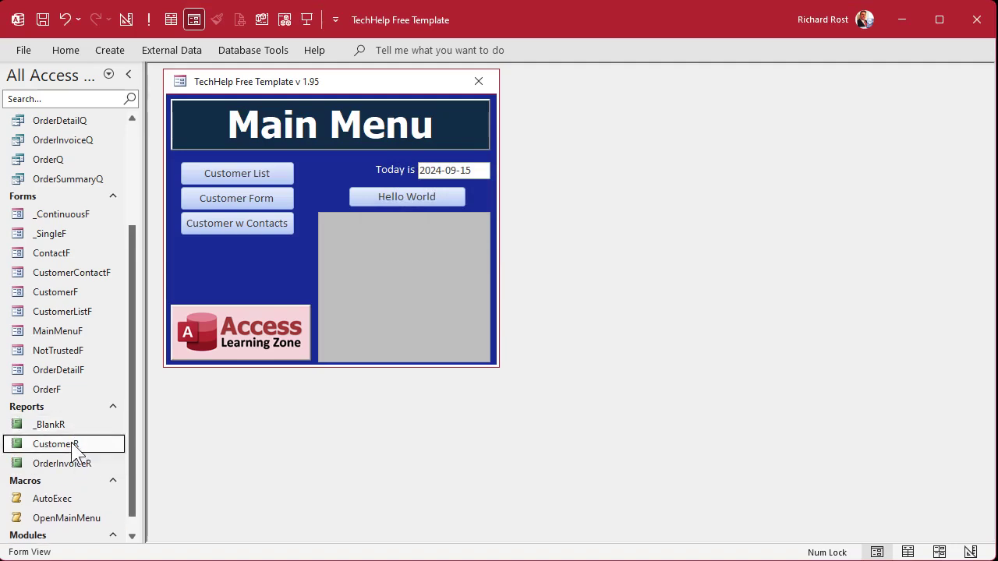
{"action": "right_click", "coordinate": [74, 446]}
{"action": "left_click", "coordinate": [125, 498]}
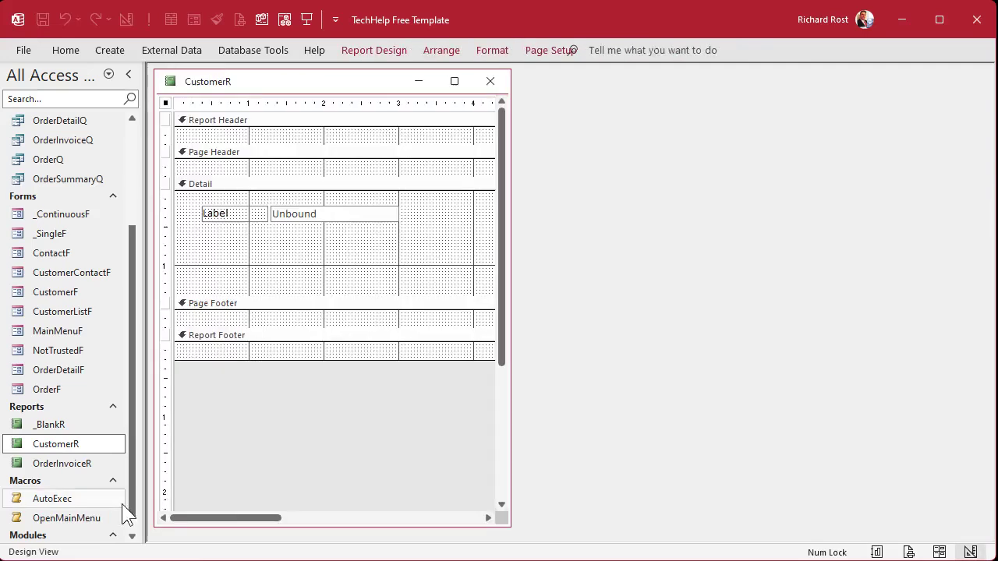
{"action": "left_click_drag", "start_coordinate": [511, 224], "coordinate": [875, 238]}
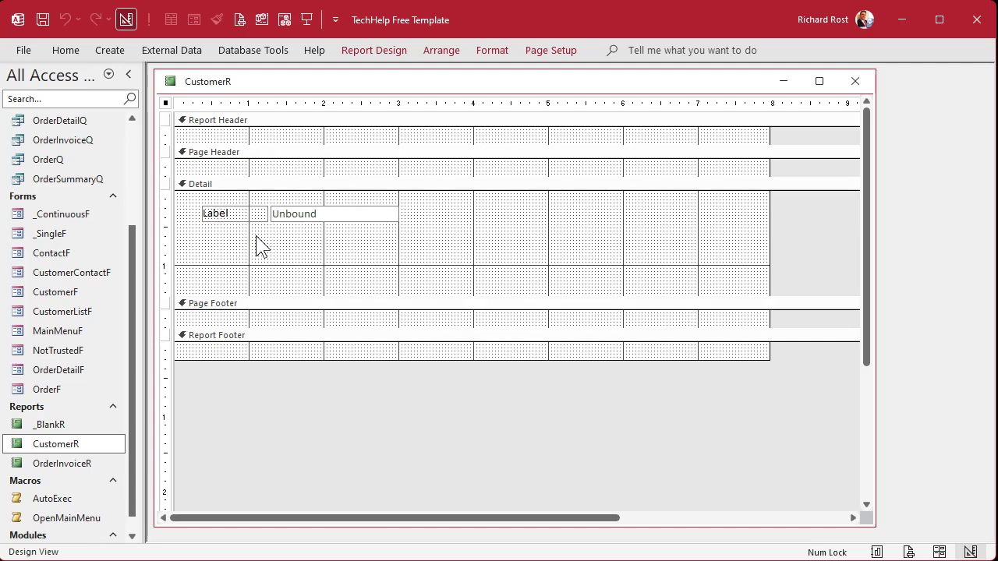
{"action": "left_click", "coordinate": [308, 213]}
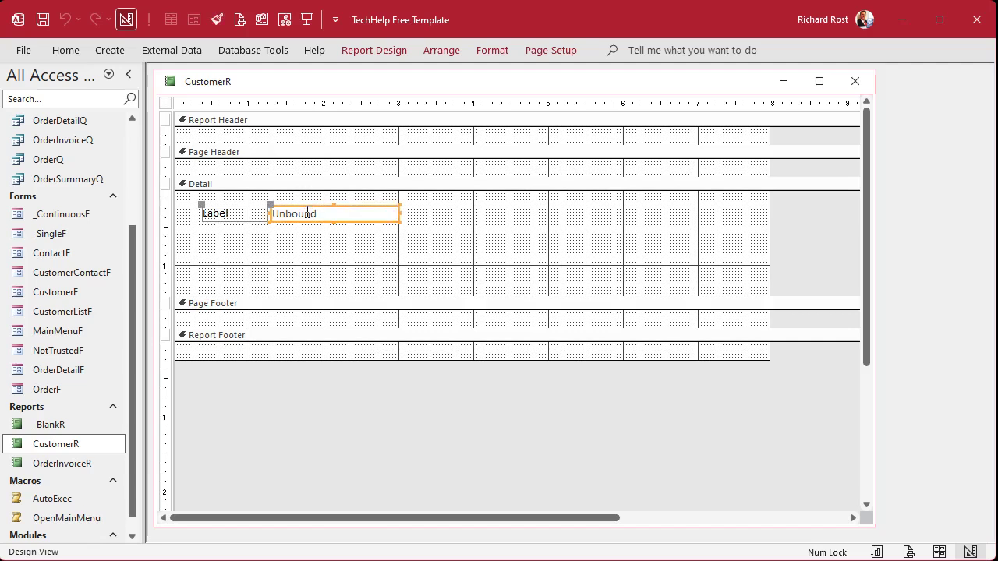
{"action": "key", "text": "Delete"}
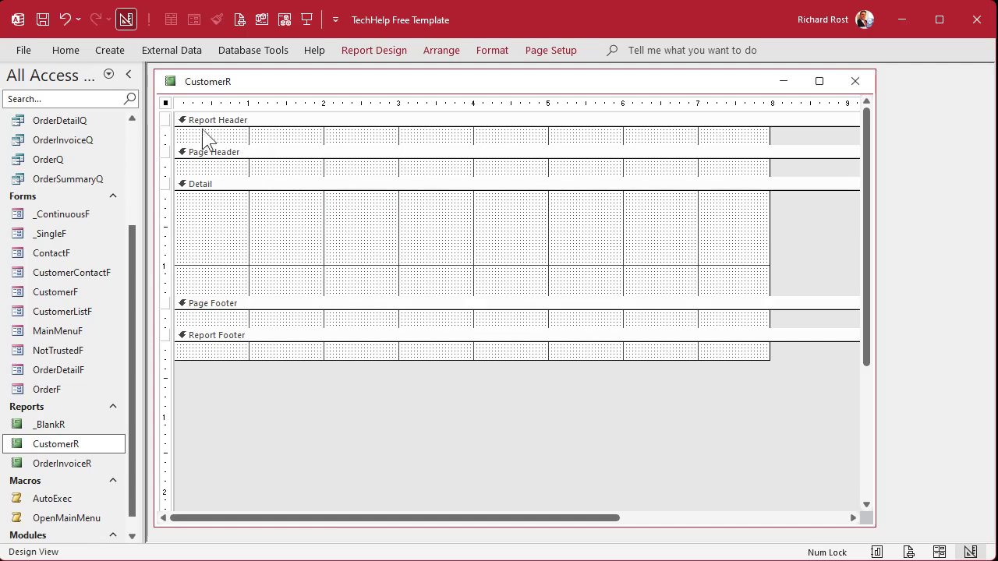
Set the report's Record Source property to CustomerT and close the report's properties
{"action": "double_click", "coordinate": [169, 103]}
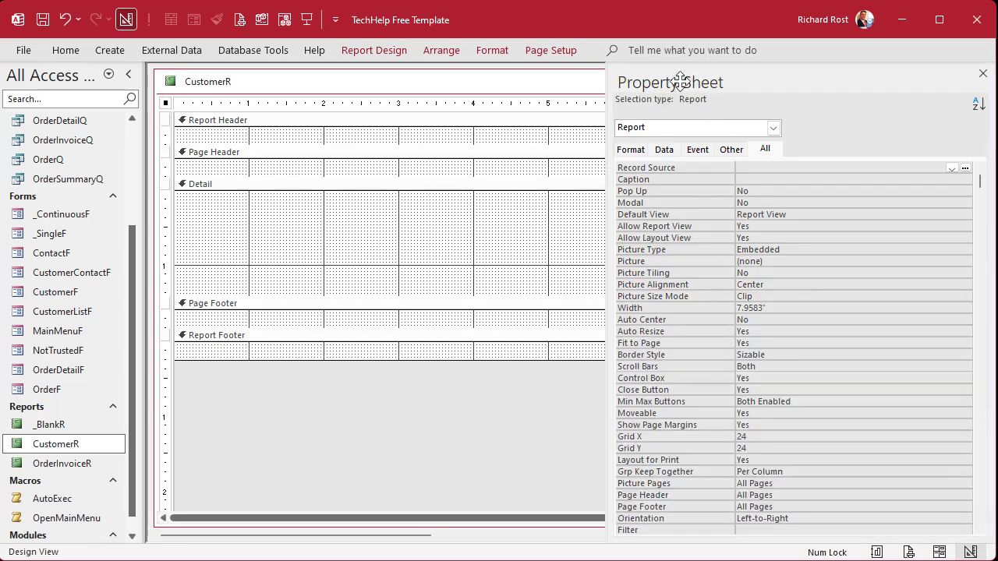
{"action": "left_click", "coordinate": [668, 151]}
{"action": "left_click", "coordinate": [768, 151]}
{"action": "left_click", "coordinate": [951, 168]}
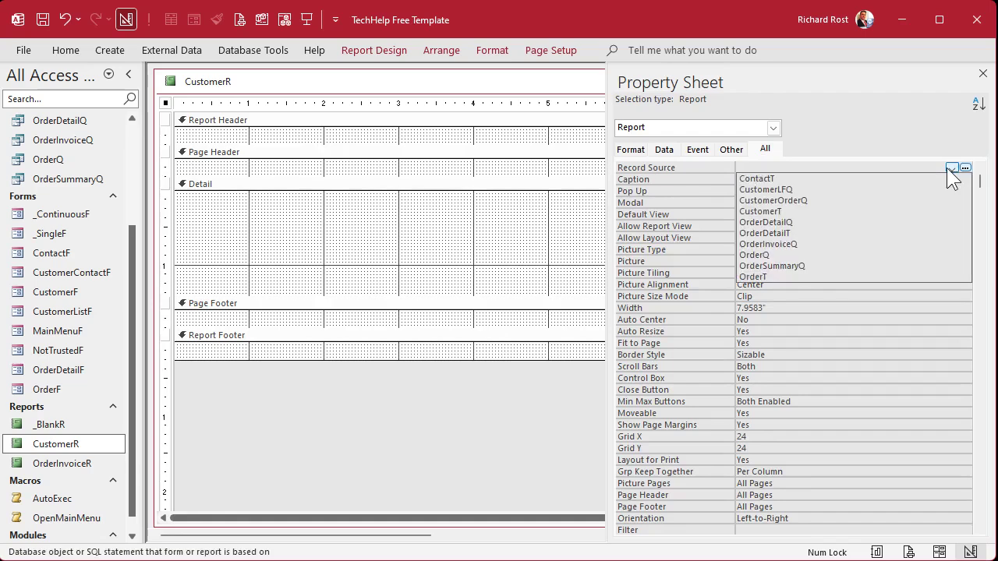
{"action": "left_click", "coordinate": [851, 212]}
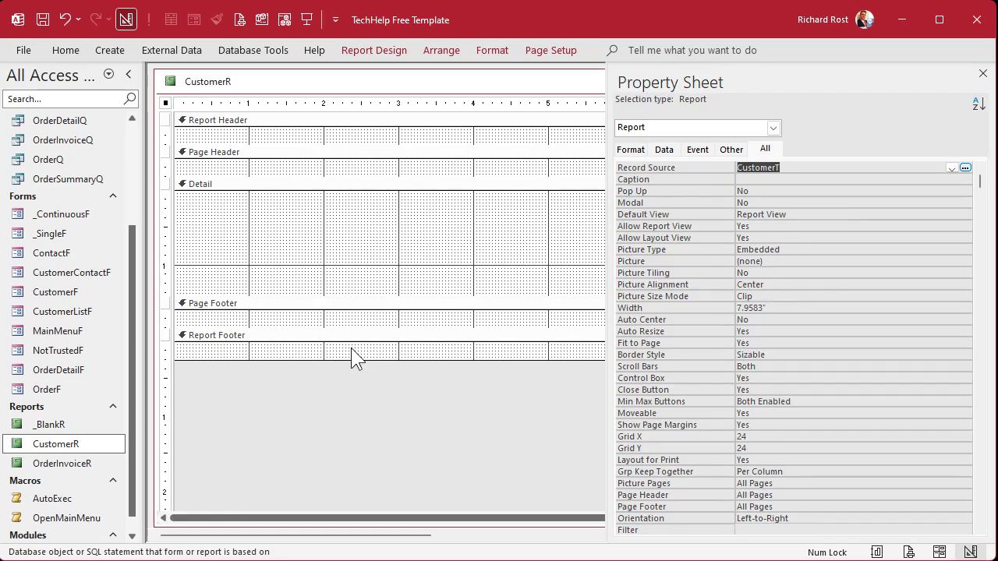
{"action": "left_click", "coordinate": [982, 75]}
{"action": "left_click", "coordinate": [359, 258]}
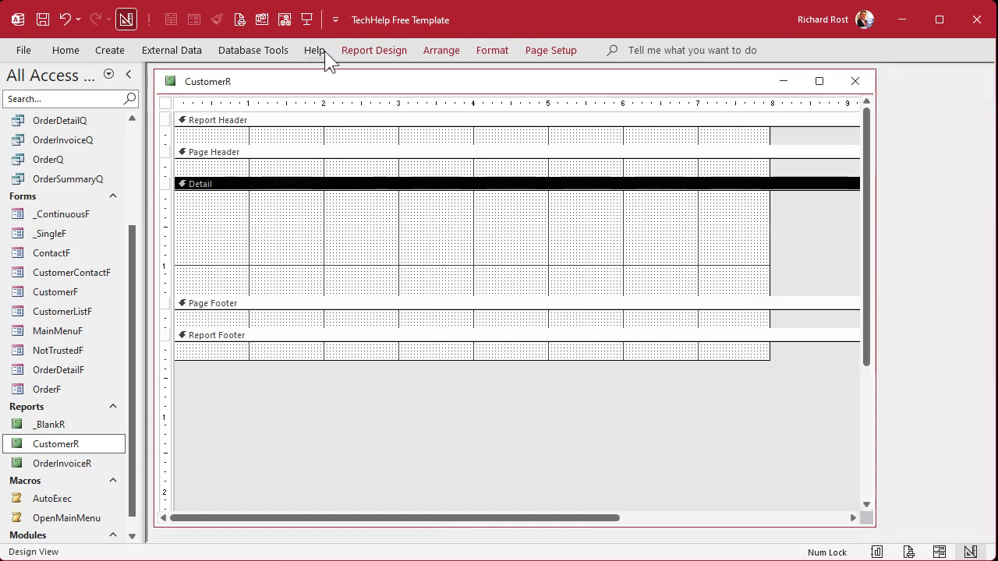
Keep the ribbon permanently expanded so the report design commands stay available
{"action": "double_click", "coordinate": [406, 49]}
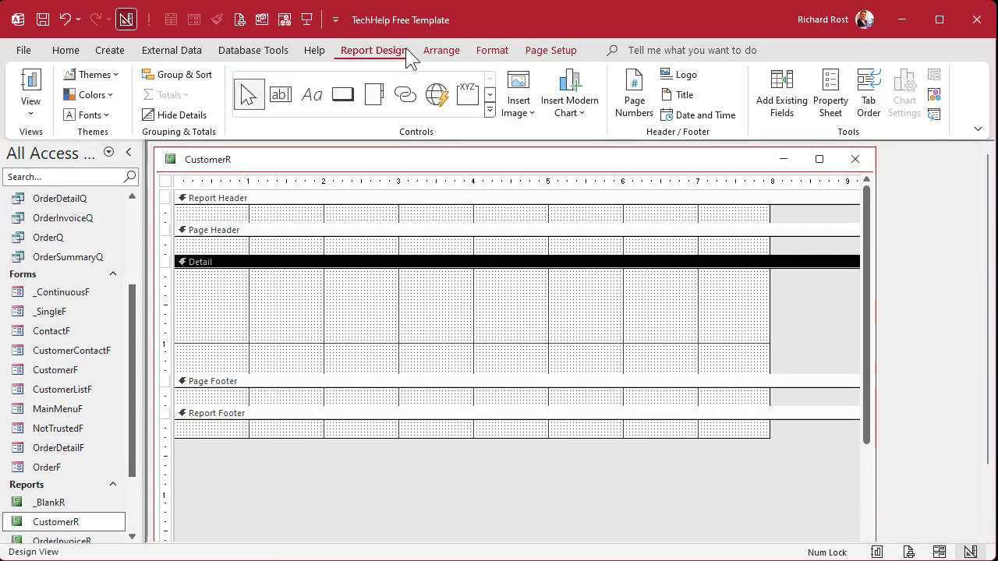
{"action": "double_click", "coordinate": [383, 50]}
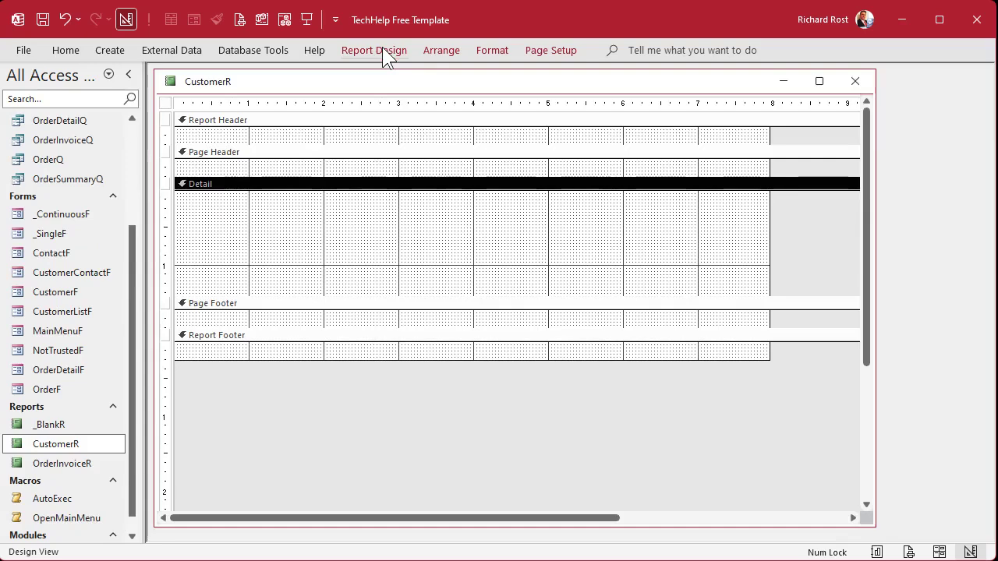
{"action": "double_click", "coordinate": [396, 49]}
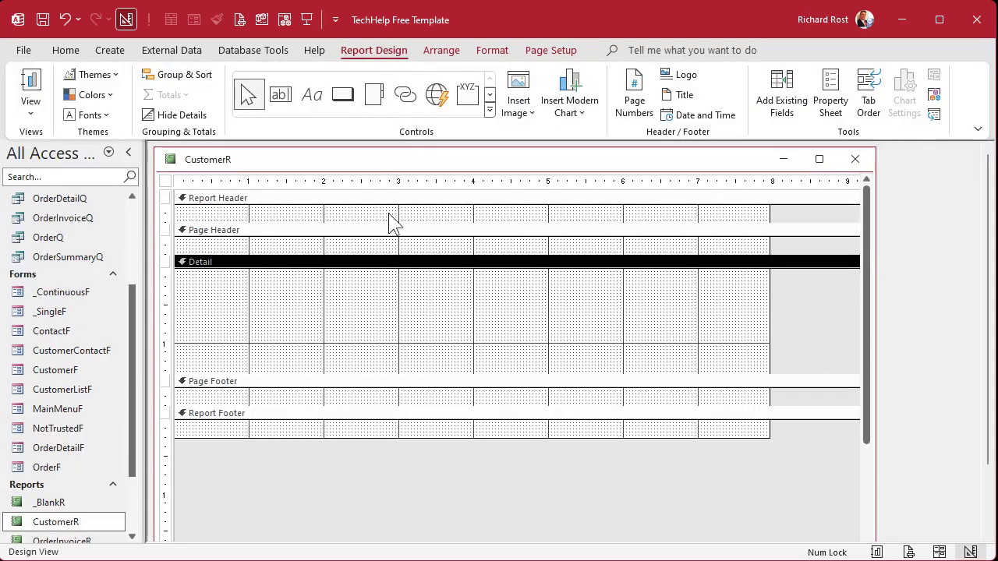
Add the FirstName, LastName, CompanyName and Address fields to the report's Detail section and close the field list
{"action": "left_click", "coordinate": [774, 94]}
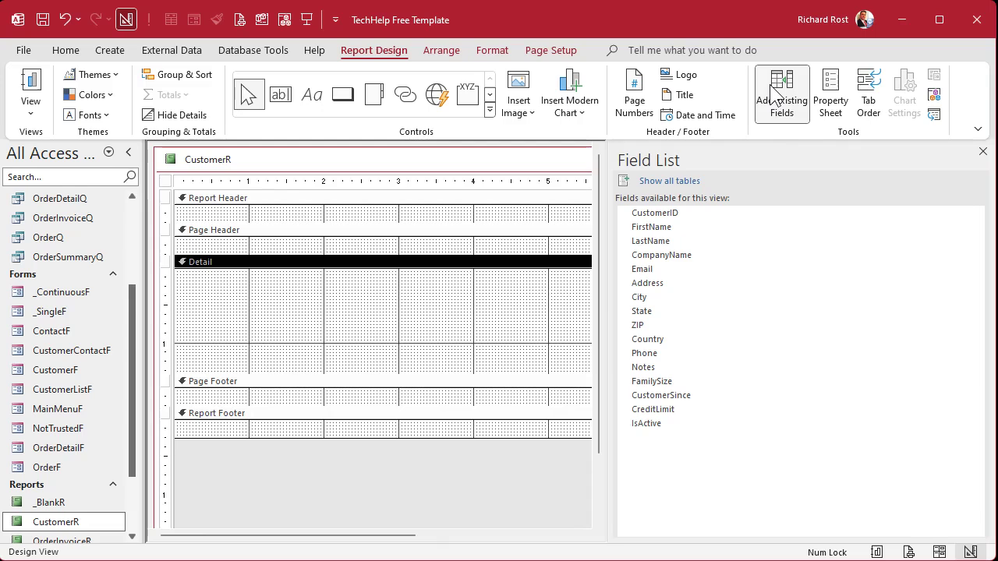
{"action": "left_click", "coordinate": [684, 228]}
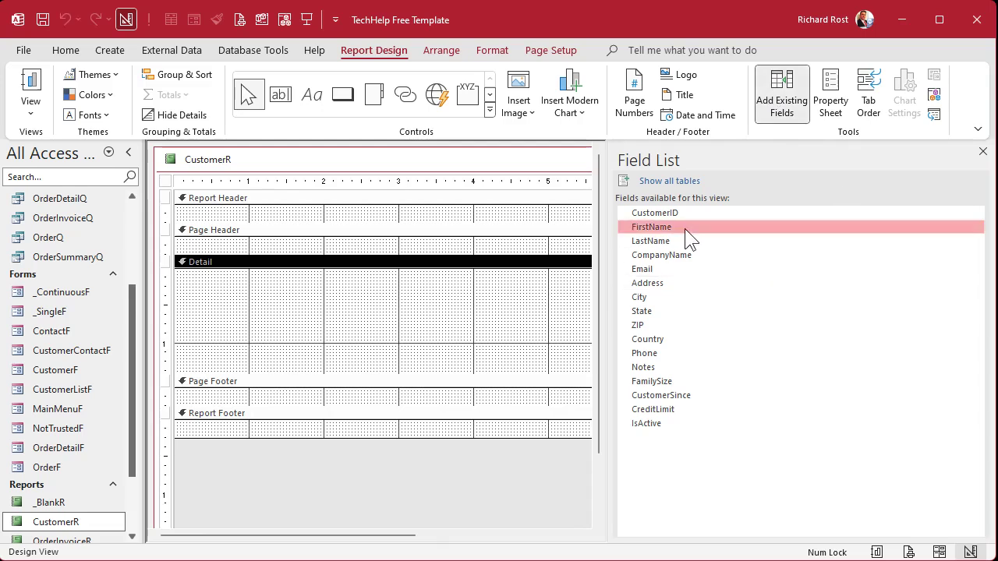
{"action": "left_click", "coordinate": [687, 241], "text": "ctrl"}
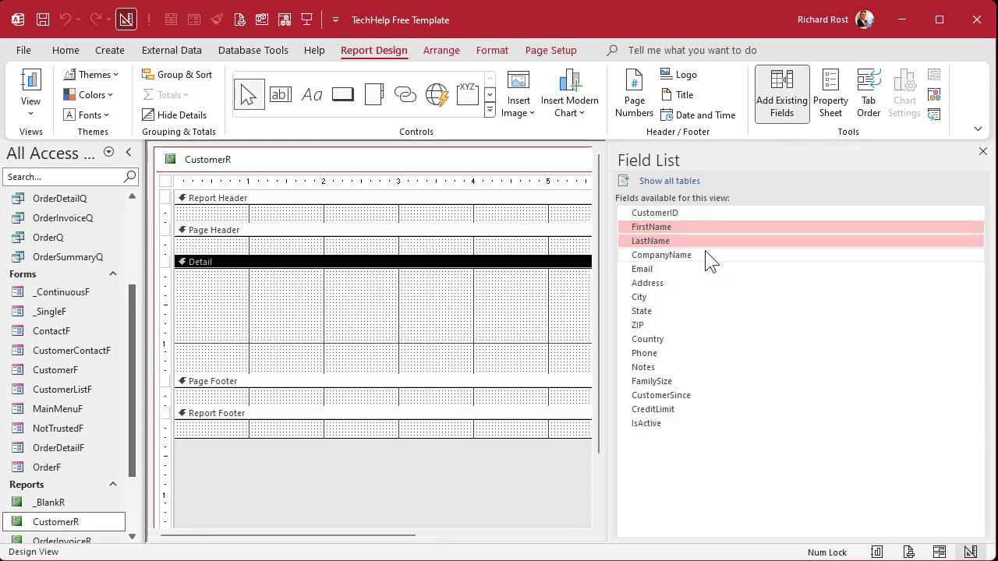
{"action": "left_click", "coordinate": [705, 255], "text": "ctrl"}
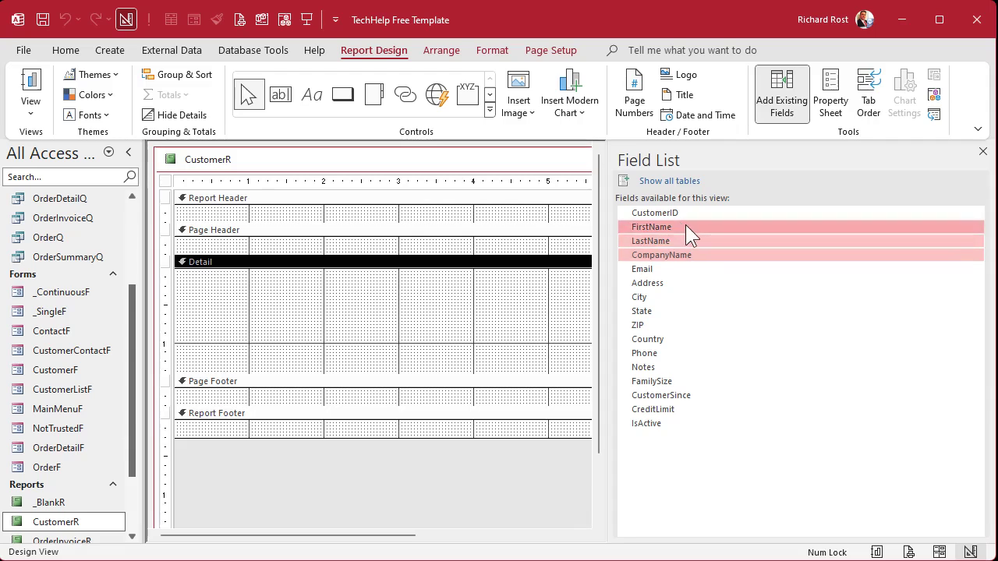
{"action": "left_click", "coordinate": [686, 227]}
{"action": "left_click", "coordinate": [693, 242], "text": "ctrl"}
{"action": "left_click", "coordinate": [698, 255], "text": "ctrl"}
{"action": "left_click", "coordinate": [686, 284], "text": "ctrl"}
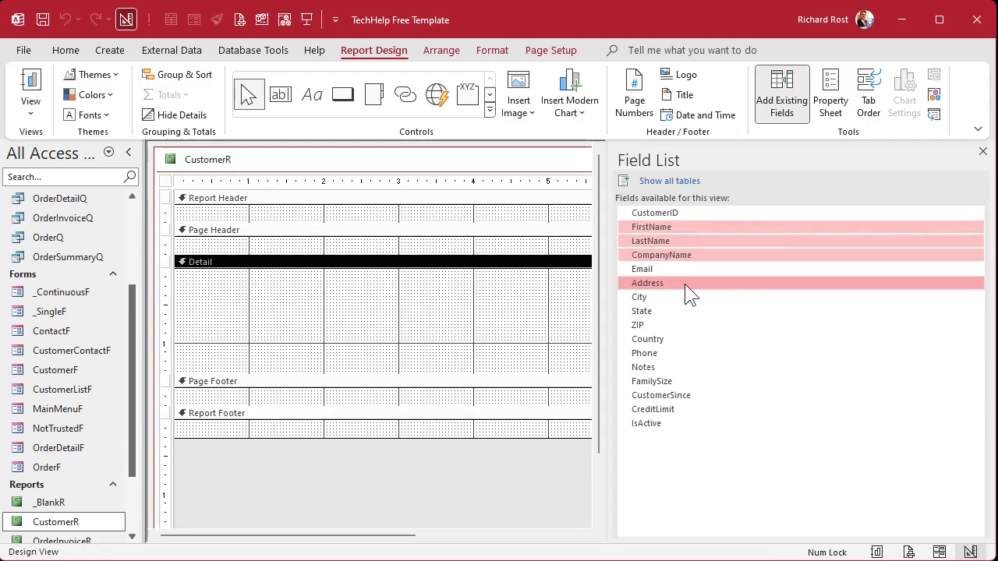
{"action": "left_click_drag", "start_coordinate": [684, 283], "coordinate": [324, 280]}
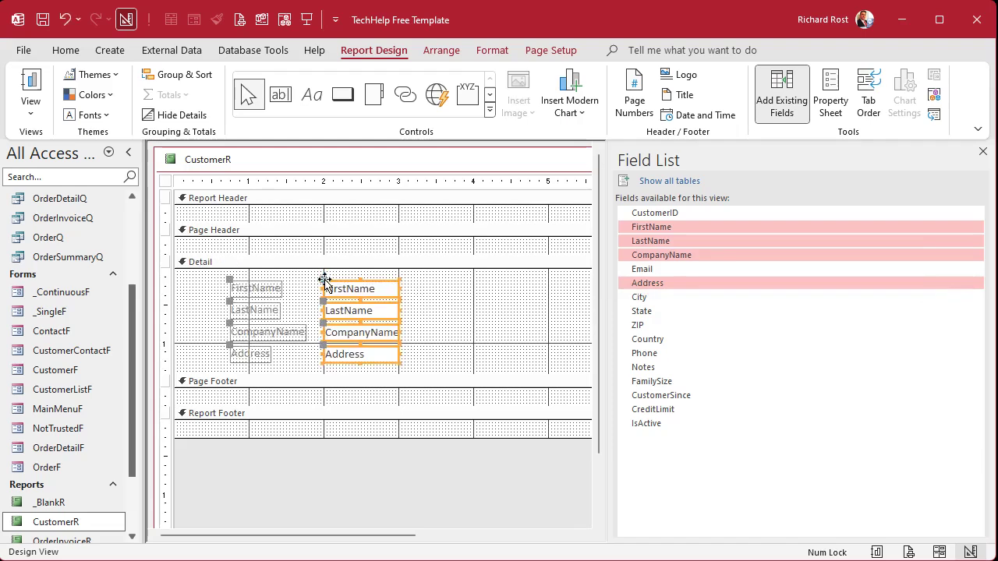
{"action": "left_click", "coordinate": [983, 151]}
Delete the attached labels of all four fields in the Detail section
{"action": "left_click_drag", "start_coordinate": [202, 279], "coordinate": [310, 379]}
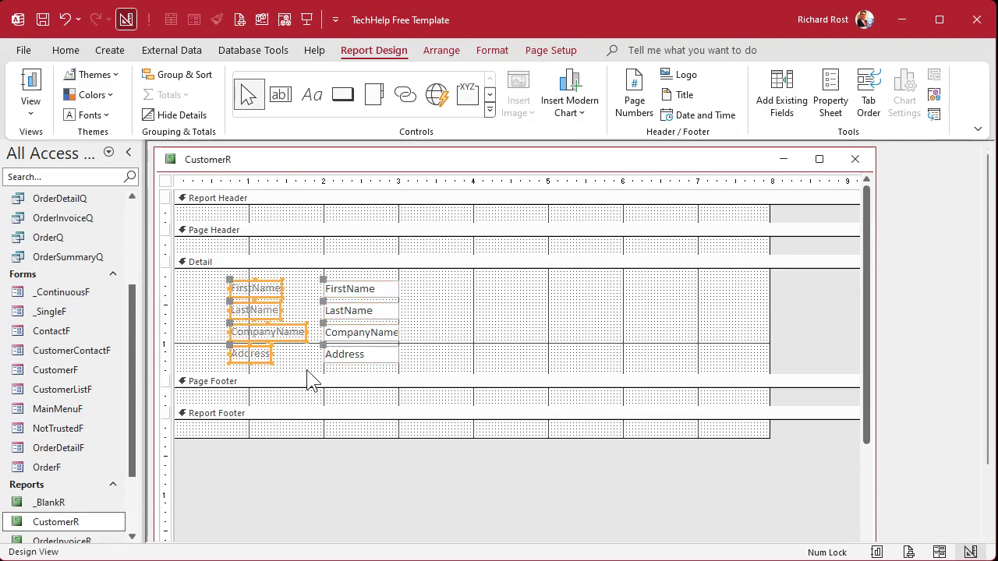
{"action": "key", "text": "Delete"}
Arrange FirstName and LastName side by side above full-width CompanyName and Address boxes, and shorten the Detail section to about 1.17 inches
{"action": "left_click_drag", "start_coordinate": [340, 288], "coordinate": [227, 286]}
{"action": "left_click_drag", "start_coordinate": [352, 313], "coordinate": [318, 287]}
{"action": "left_click_drag", "start_coordinate": [364, 335], "coordinate": [365, 303]}
{"action": "mouse_move", "coordinate": [366, 357]}
{"action": "left_mouse_down"}
{"action": "mouse_move", "coordinate": [292, 343]}
{"action": "mouse_move", "coordinate": [250, 322]}
{"action": "mouse_move", "coordinate": [275, 334]}
{"action": "mouse_move", "coordinate": [363, 330]}
{"action": "left_mouse_up"}
{"action": "left_click", "coordinate": [405, 365]}
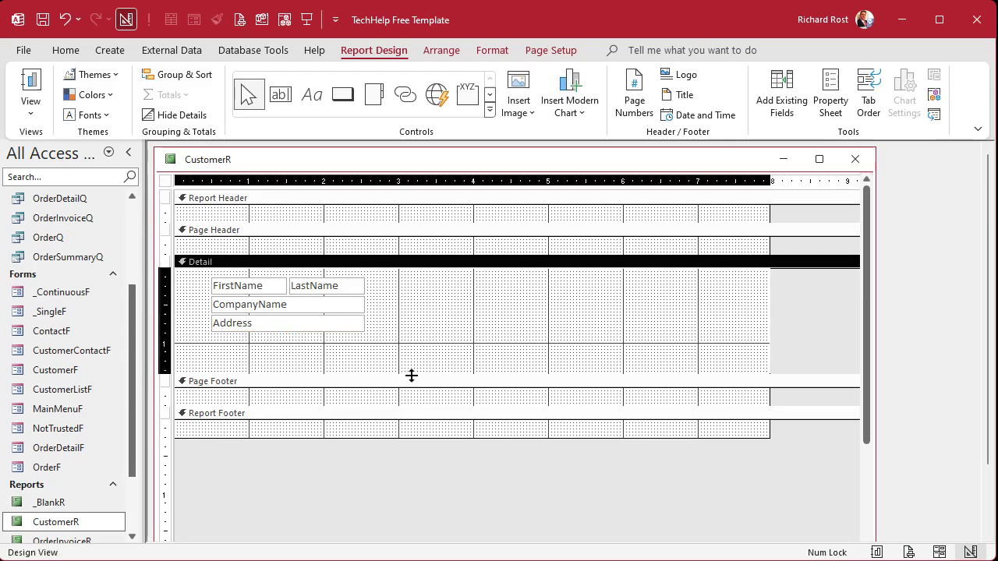
{"action": "left_click_drag", "start_coordinate": [415, 355], "coordinate": [416, 355]}
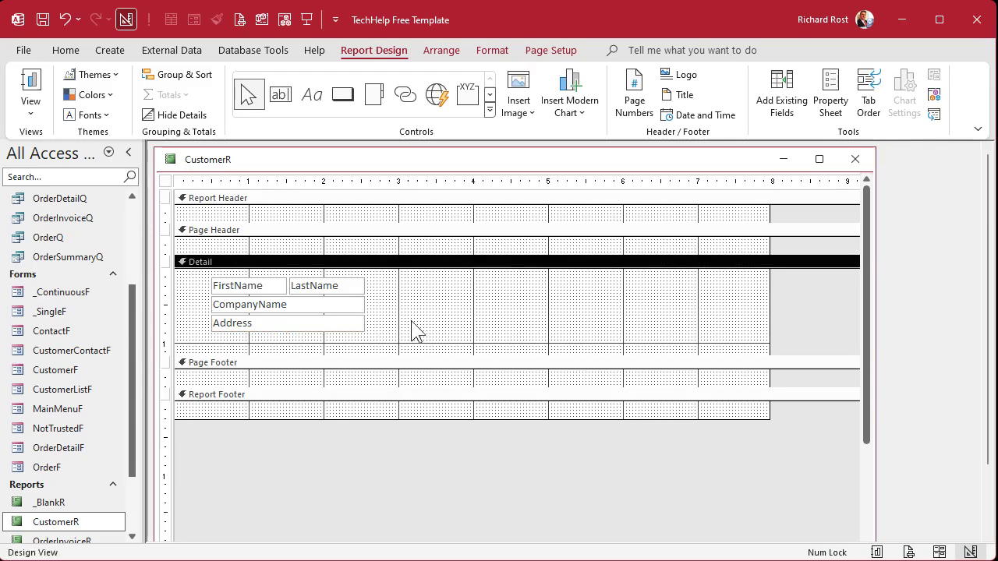
Show the report in Print Preview and examine how records with missing names or company names are laid out
{"action": "right_click", "coordinate": [307, 161]}
{"action": "left_click", "coordinate": [344, 304]}
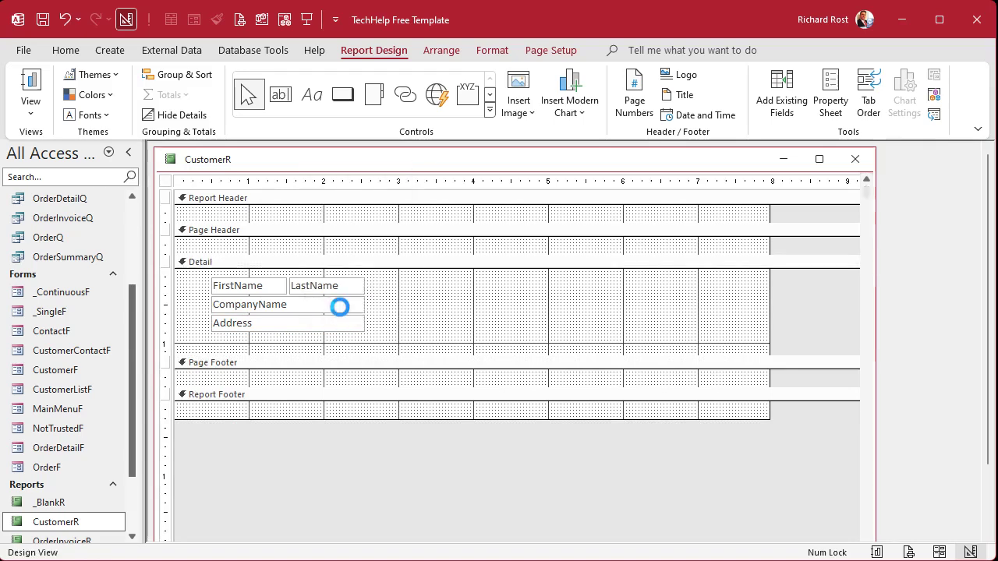
{"action": "scroll", "coordinate": [452, 345], "scroll_direction": "down", "scroll_amount": 1}
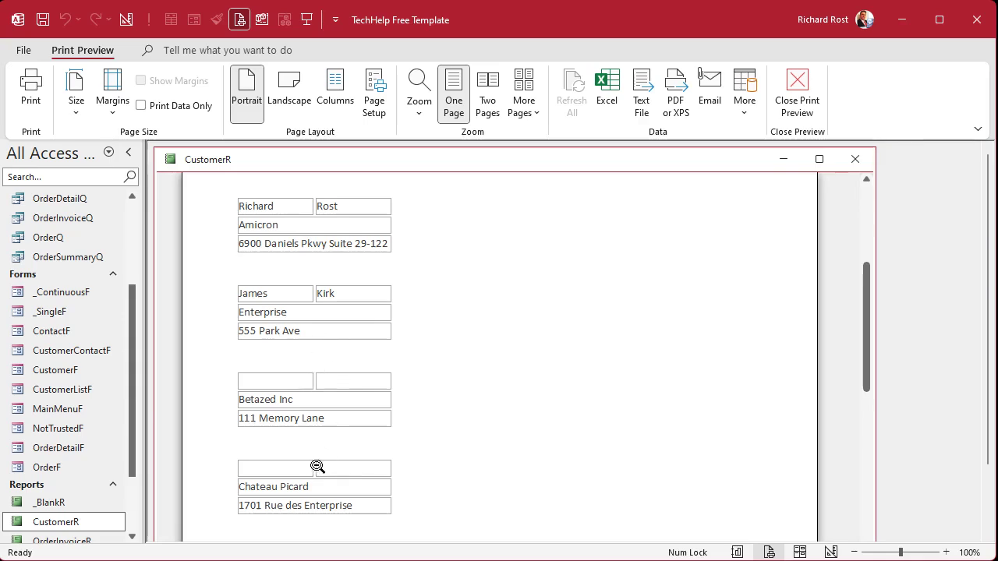
{"action": "scroll", "coordinate": [421, 408], "scroll_direction": "down", "scroll_amount": 4}
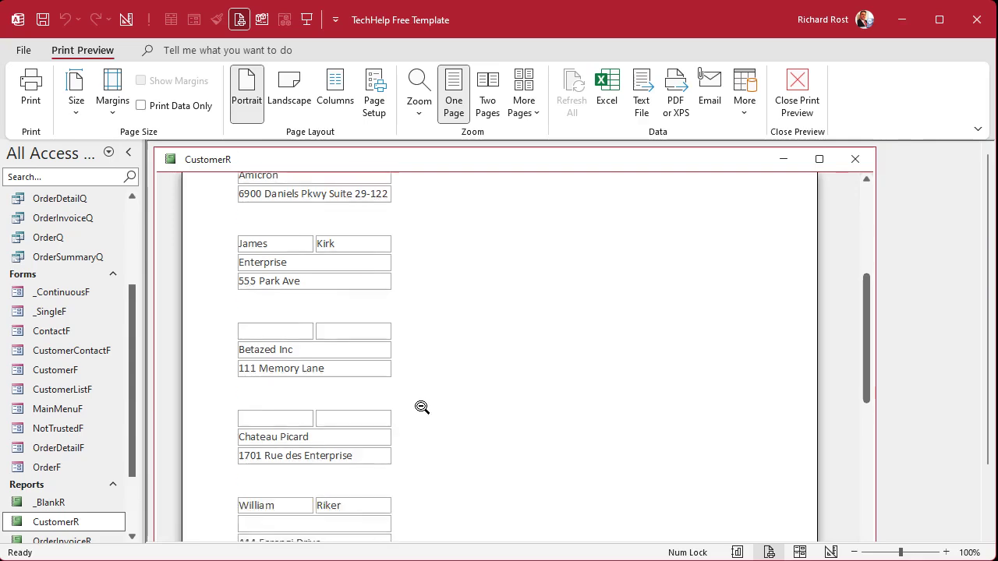
{"action": "scroll", "coordinate": [382, 442], "scroll_direction": "down", "scroll_amount": 1}
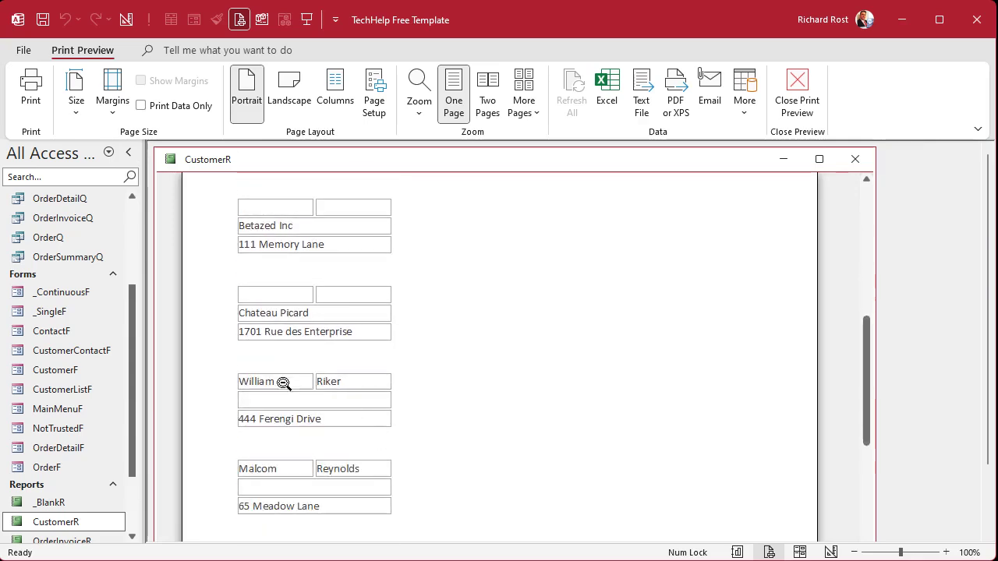
{"action": "scroll", "coordinate": [455, 468], "scroll_direction": "down", "scroll_amount": 4}
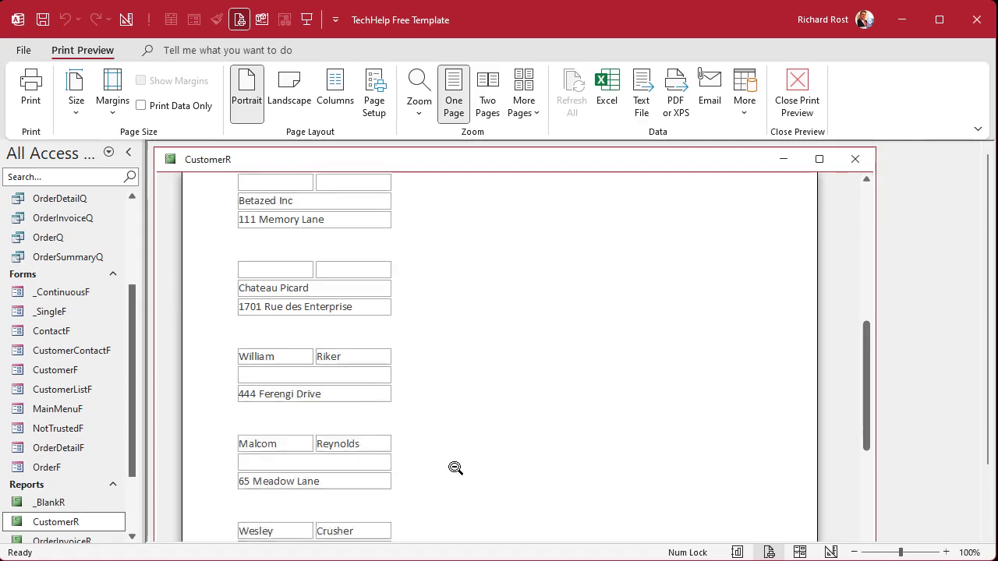
{"action": "scroll", "coordinate": [455, 468], "scroll_direction": "up", "scroll_amount": 10}
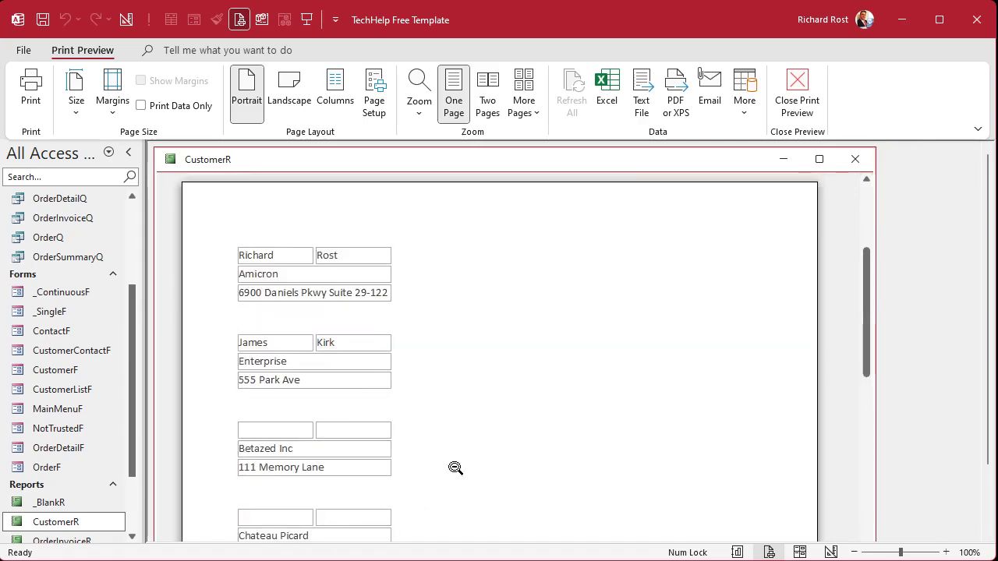
{"action": "scroll", "coordinate": [455, 468], "scroll_direction": "down", "scroll_amount": 1}
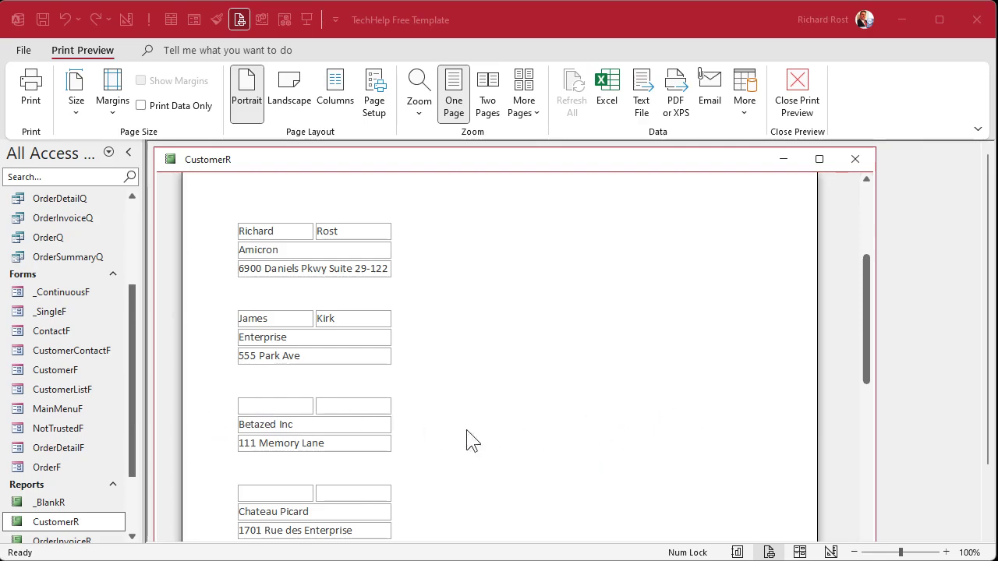
Return the report to Design view and set Can Shrink to Yes for all four text boxes
{"action": "right_click", "coordinate": [452, 159]}
{"action": "left_click", "coordinate": [491, 285]}
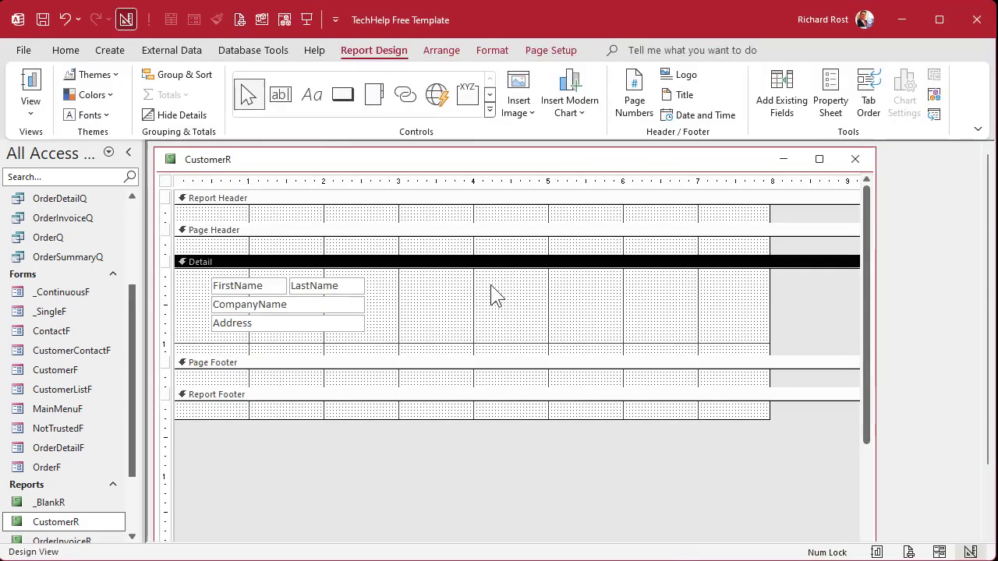
{"action": "left_click_drag", "start_coordinate": [405, 282], "coordinate": [216, 329]}
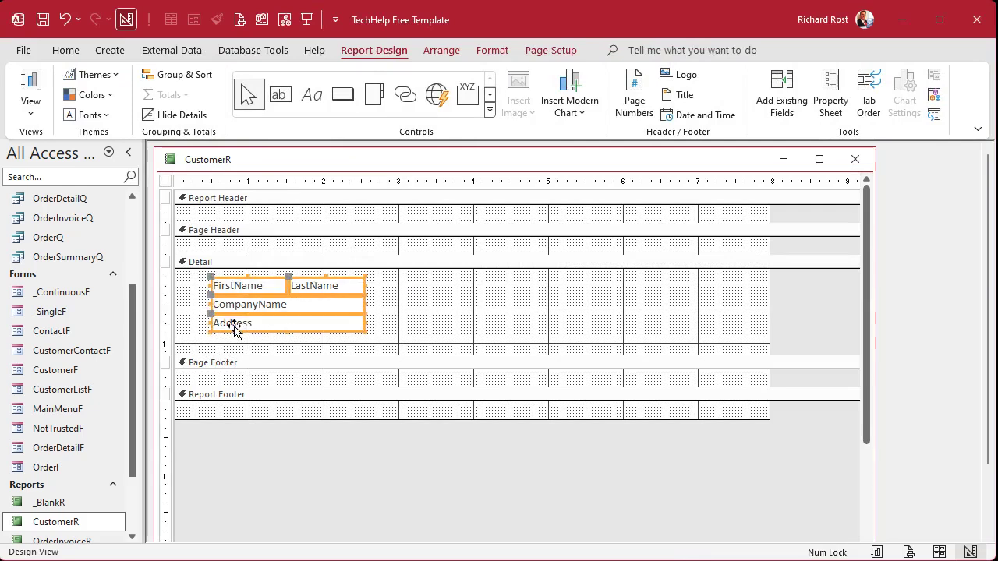
{"action": "right_click", "coordinate": [235, 328]}
{"action": "left_click", "coordinate": [289, 560]}
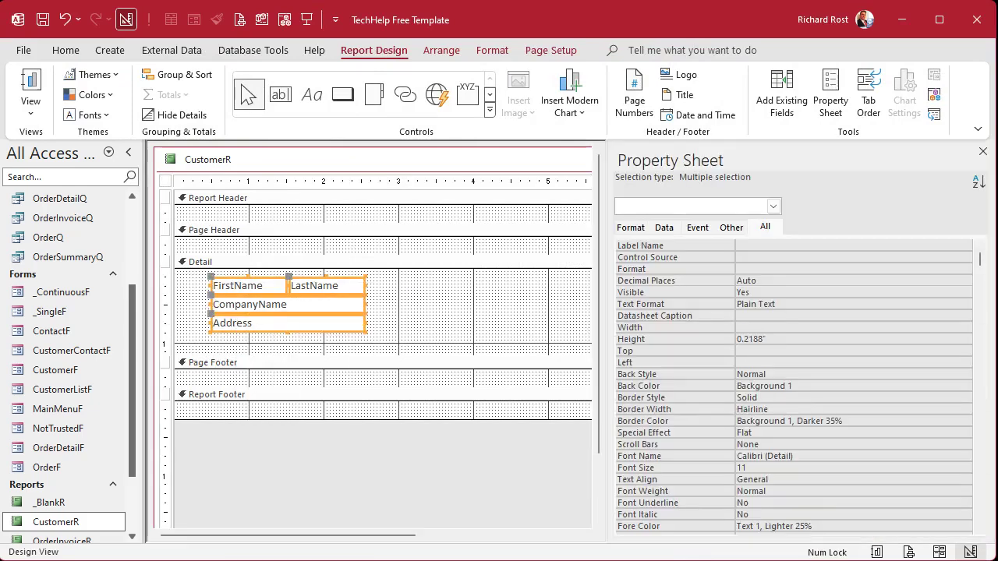
{"action": "left_click", "coordinate": [631, 227]}
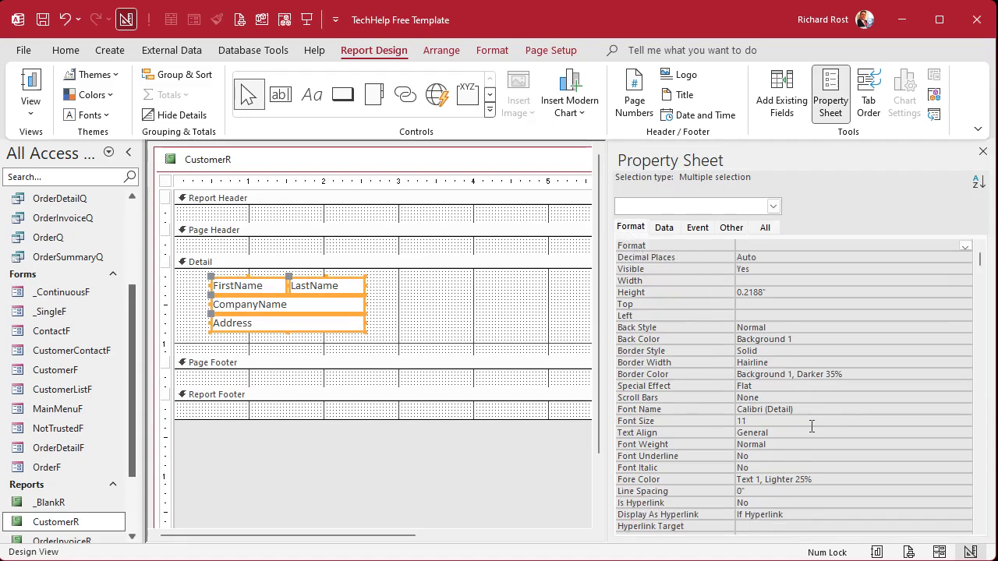
{"action": "scroll", "coordinate": [811, 426], "scroll_direction": "down", "scroll_amount": 5}
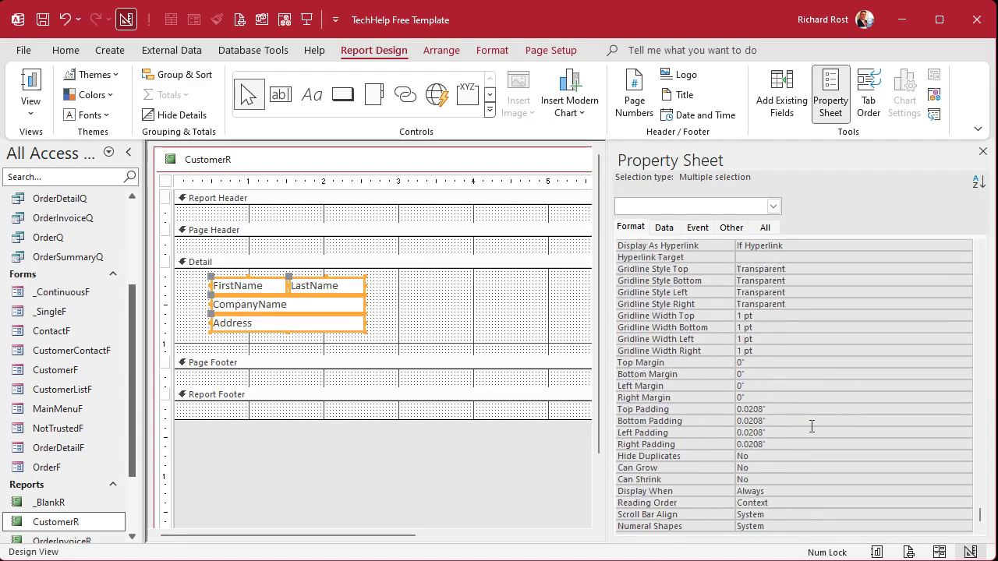
{"action": "double_click", "coordinate": [775, 477]}
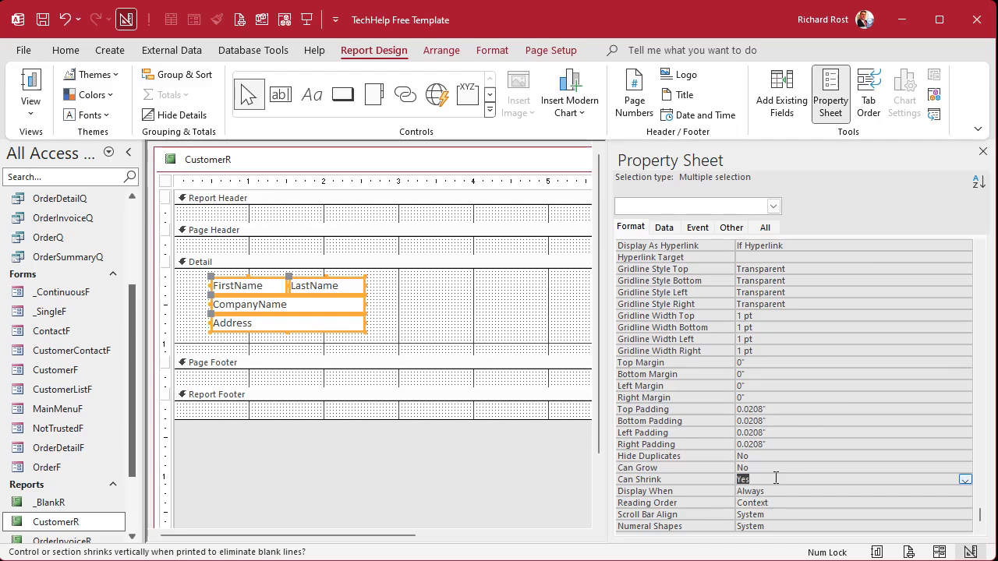
Set the Detail section's Can Shrink property to Yes and close the properties
{"action": "left_click", "coordinate": [433, 265]}
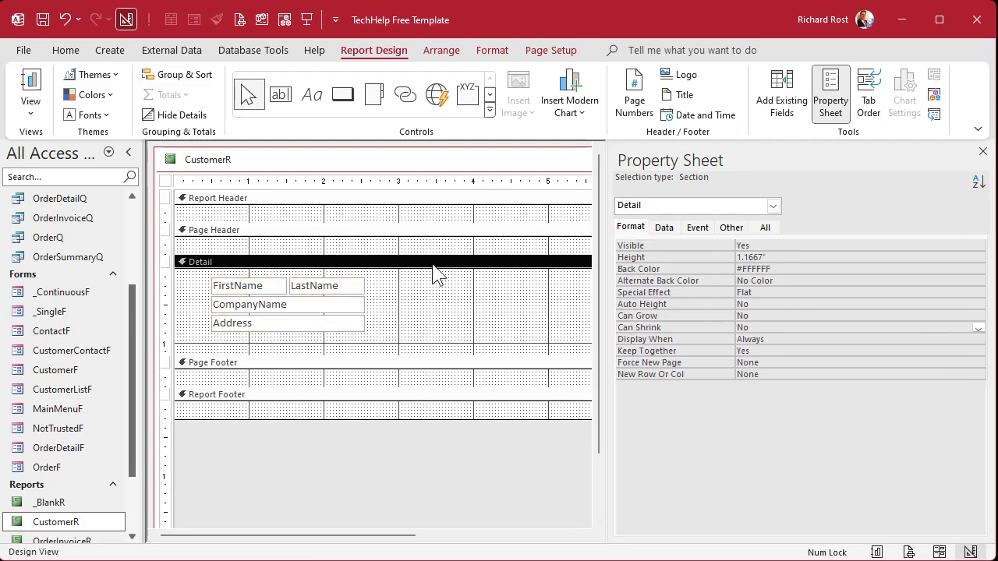
{"action": "double_click", "coordinate": [760, 327]}
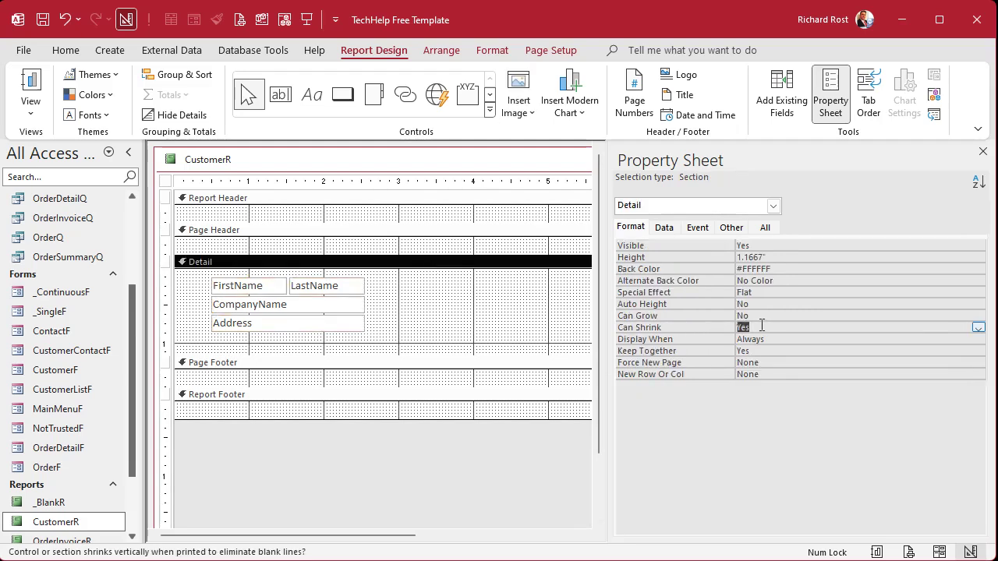
{"action": "left_click", "coordinate": [471, 353]}
{"action": "mouse_move", "coordinate": [471, 353]}
{"action": "left_mouse_down"}
{"action": "mouse_move", "coordinate": [474, 299]}
{"action": "mouse_move", "coordinate": [481, 358]}
{"action": "left_mouse_up"}
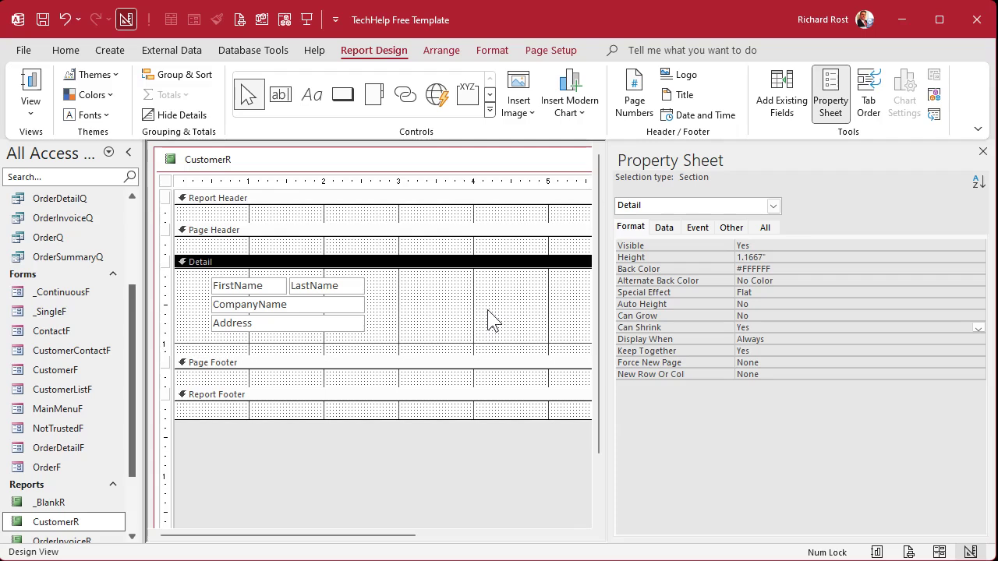
{"action": "left_click", "coordinate": [983, 151]}
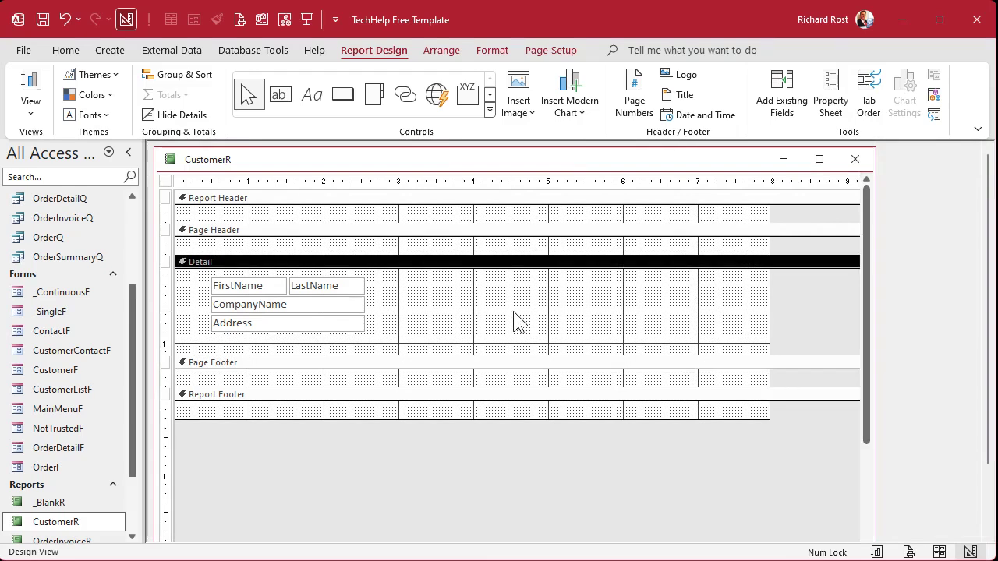
Preview the report again and check the spacing of records with blank name or company fields
{"action": "right_click", "coordinate": [278, 164]}
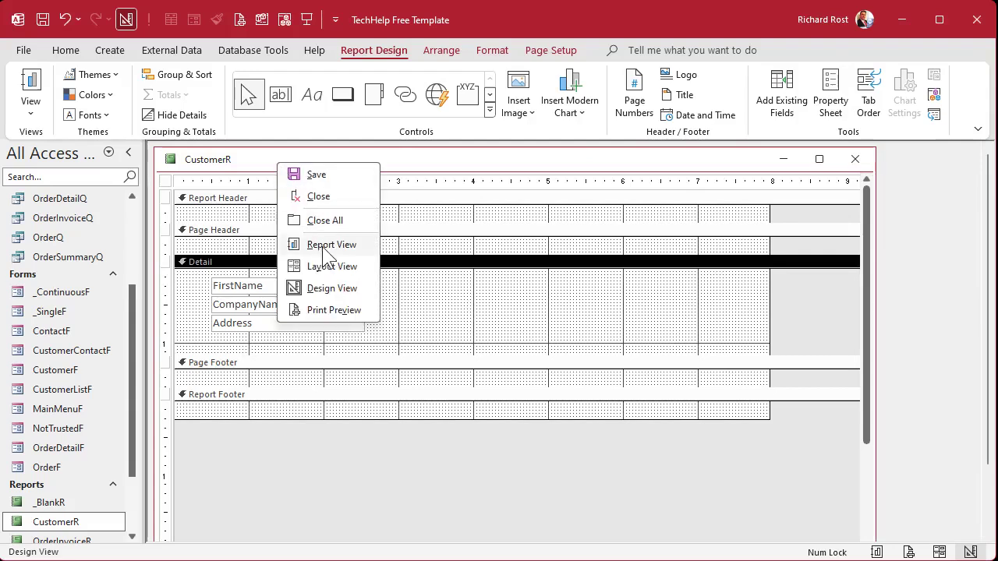
{"action": "left_click", "coordinate": [334, 310]}
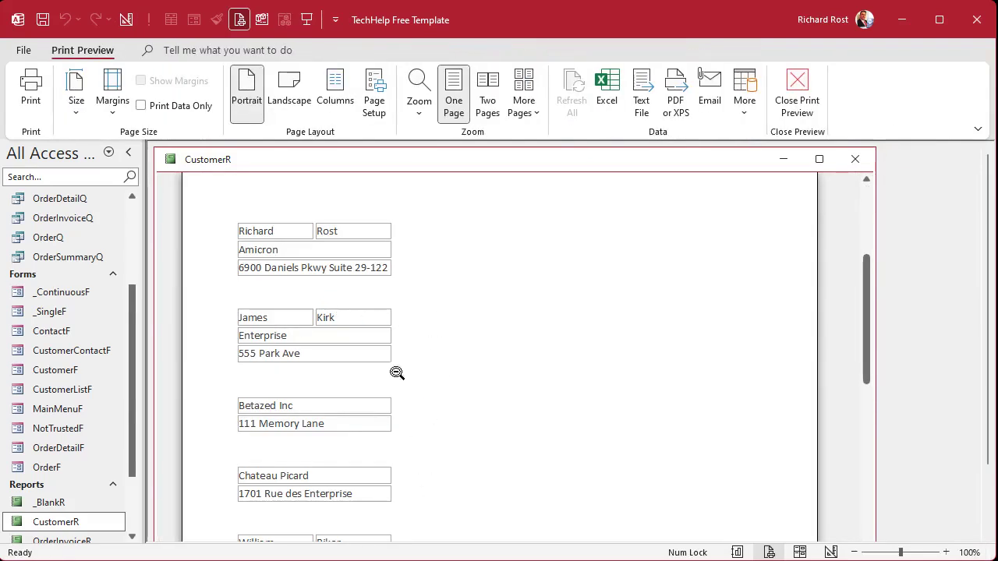
{"action": "scroll", "coordinate": [429, 293], "scroll_direction": "down", "scroll_amount": 2}
{"action": "scroll", "coordinate": [432, 298], "scroll_direction": "down", "scroll_amount": 3}
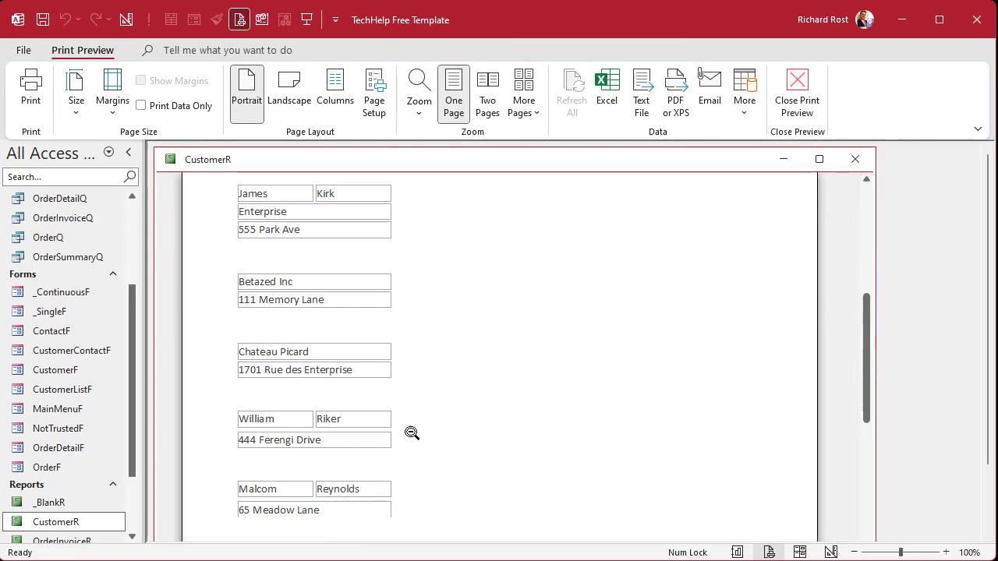
{"action": "scroll", "coordinate": [421, 434], "scroll_direction": "down", "scroll_amount": 2}
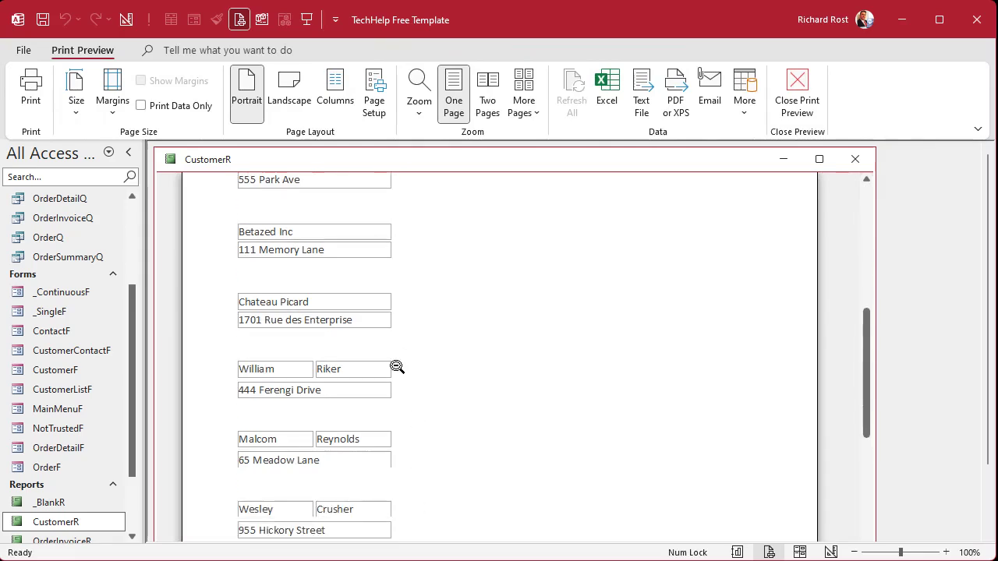
{"action": "scroll", "coordinate": [411, 379], "scroll_direction": "up", "scroll_amount": 3}
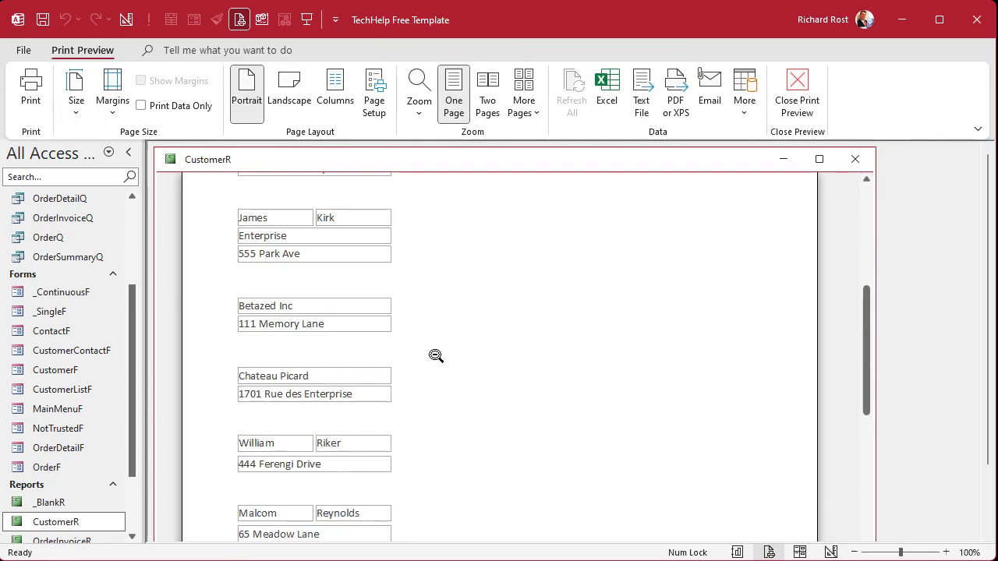
{"action": "left_click", "coordinate": [312, 262]}
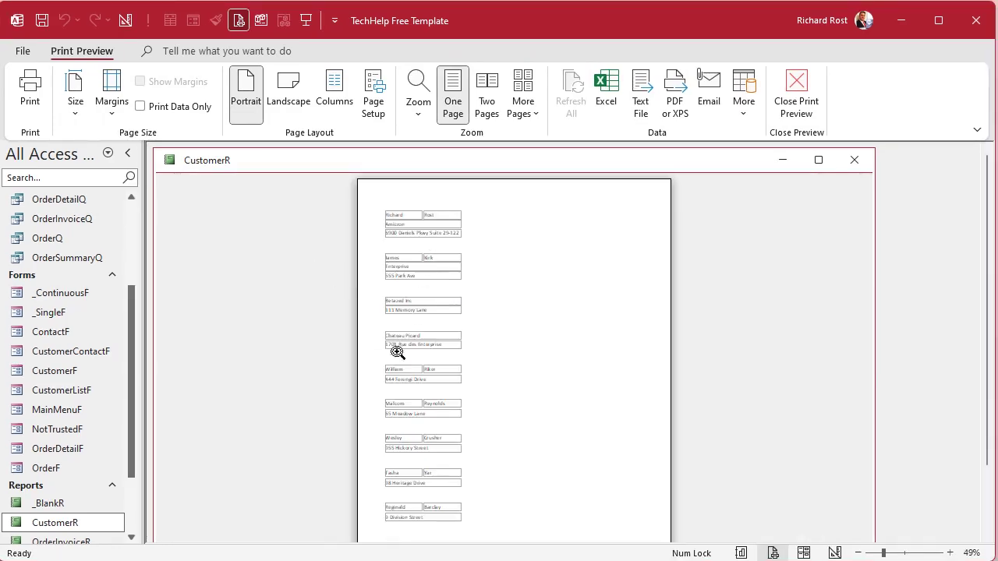
{"action": "left_click", "coordinate": [428, 231]}
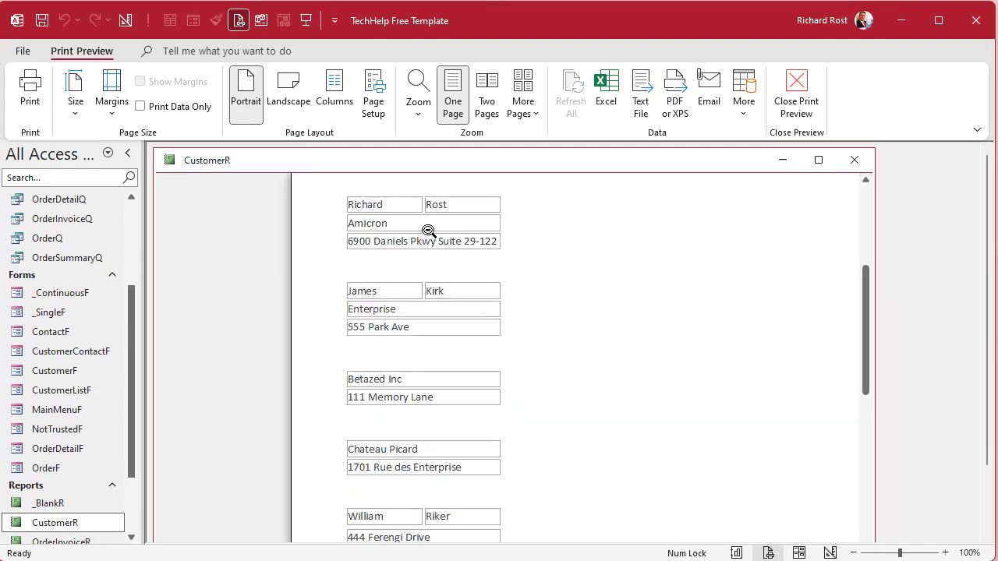